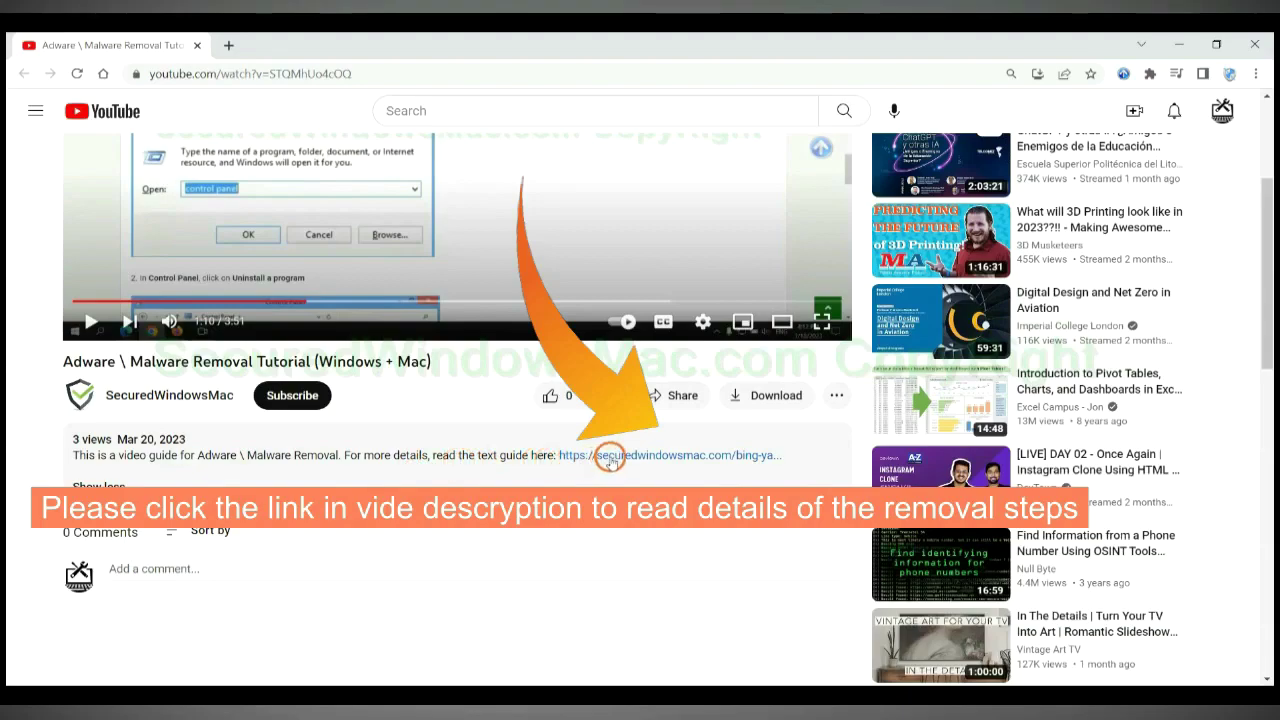
Open the secured-windowsmac.com removal guide linked in the YouTube video description
click(609, 458)
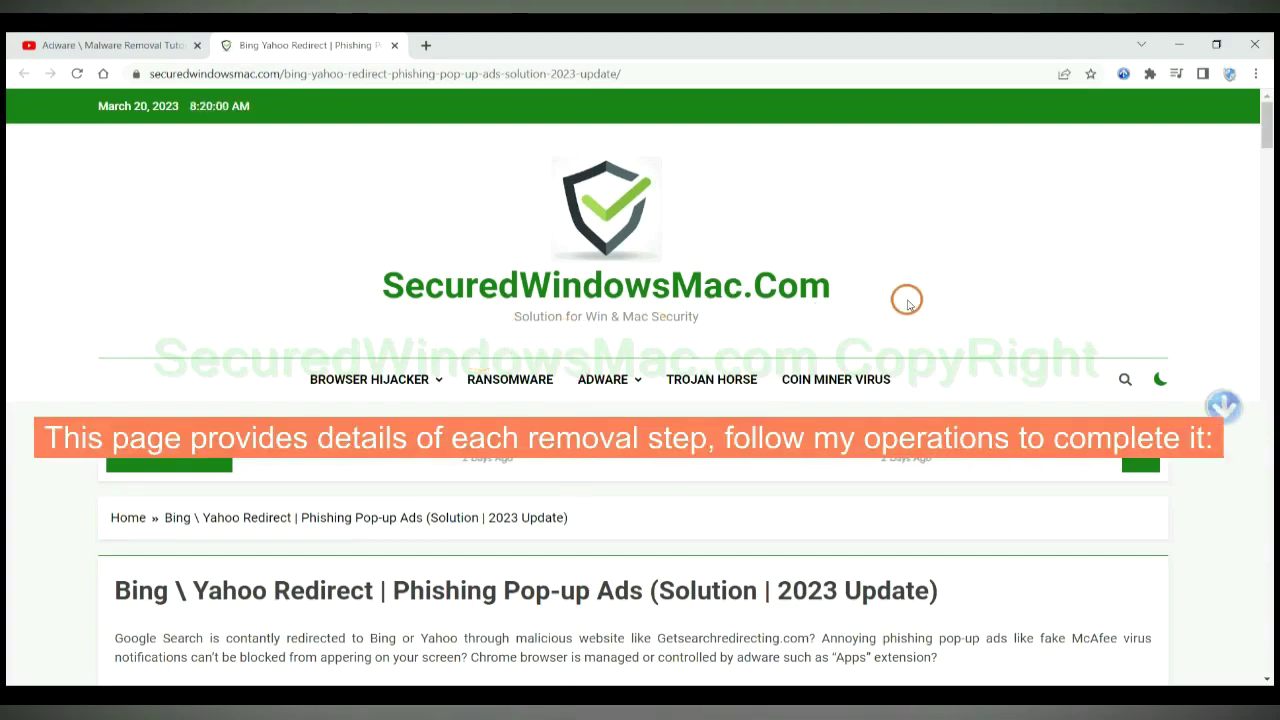
Scroll the guide to the Instant Automatic Removal section and its SpyHunter for Windows download
scroll(907, 300, down, 10)
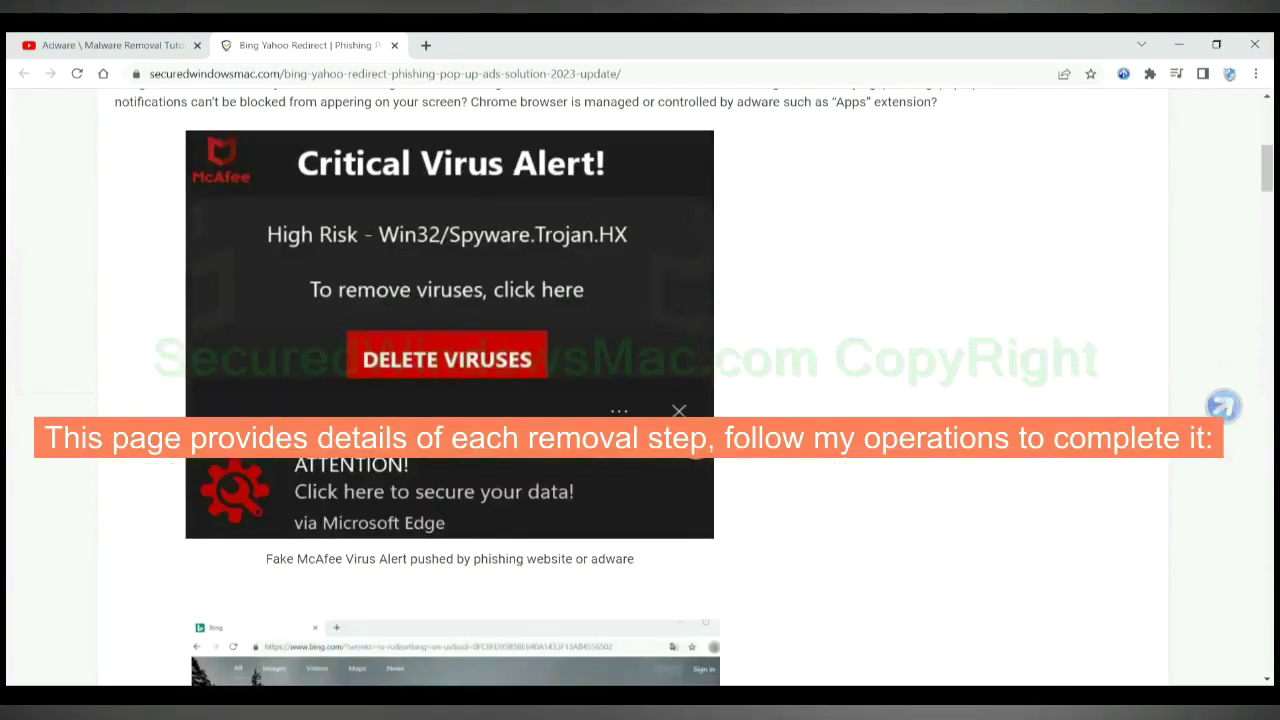
scroll(697, 447, down, 5)
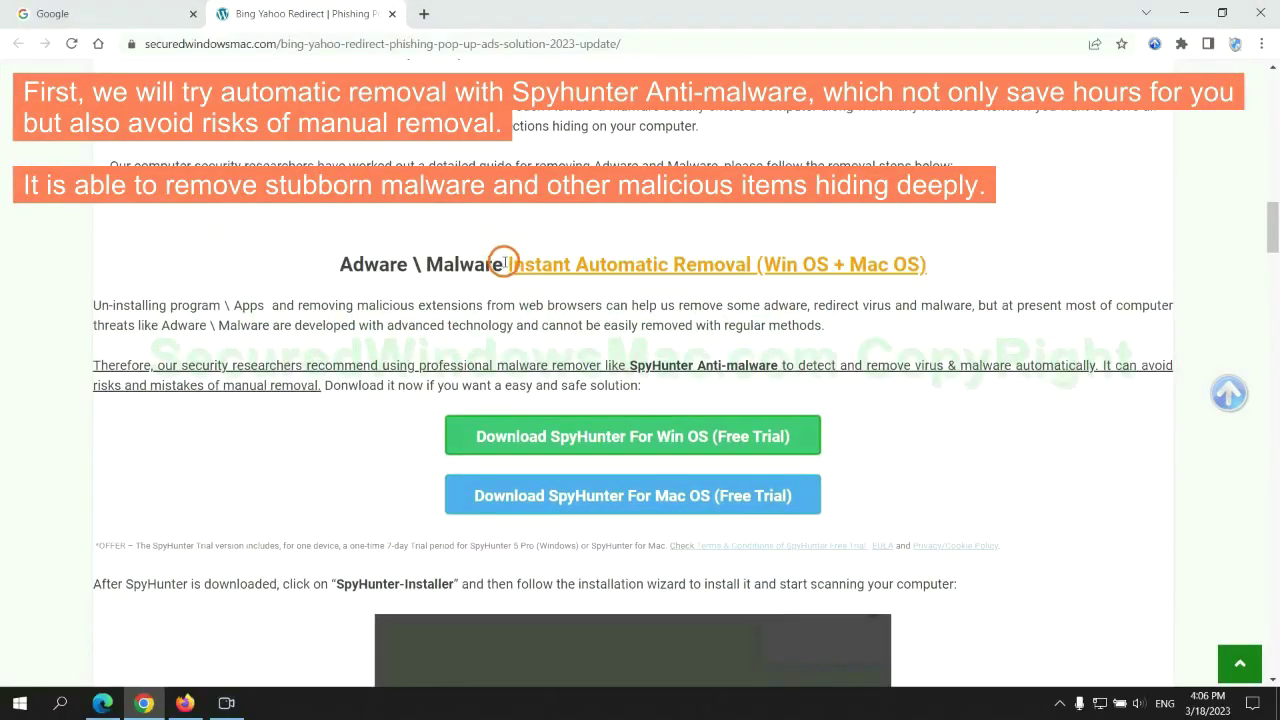
drag(506, 263, 746, 264)
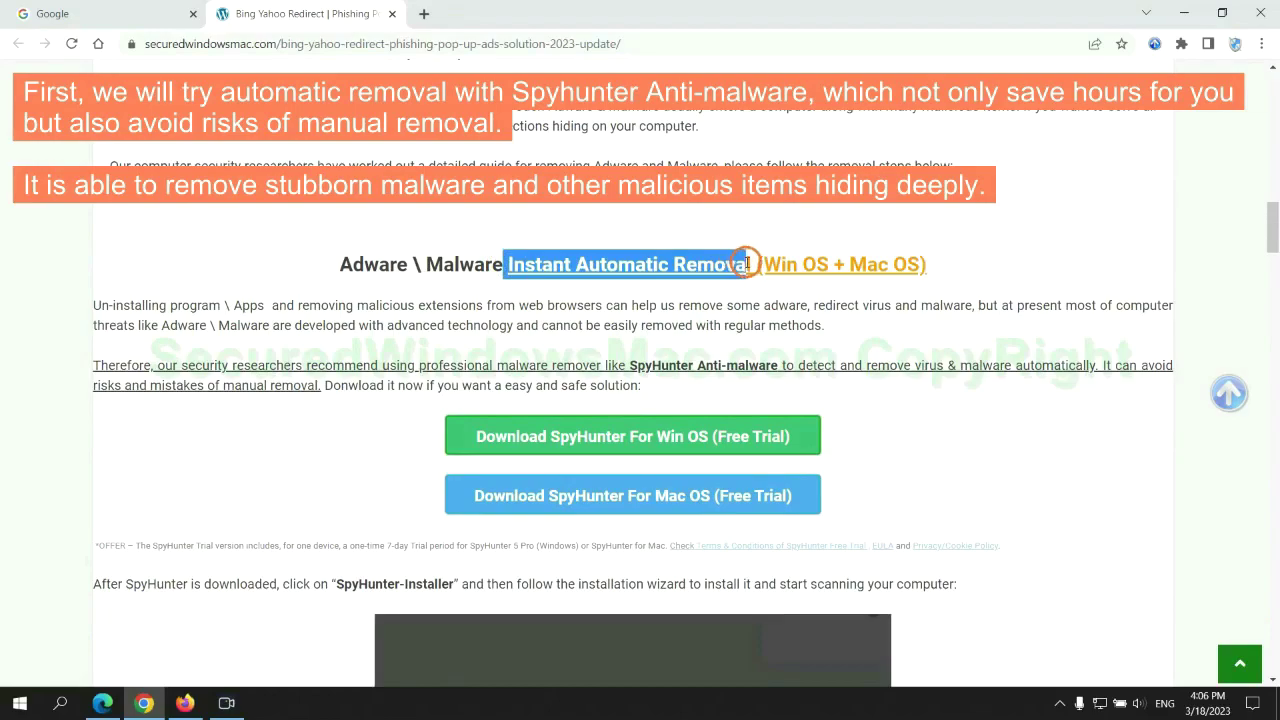
click(638, 224)
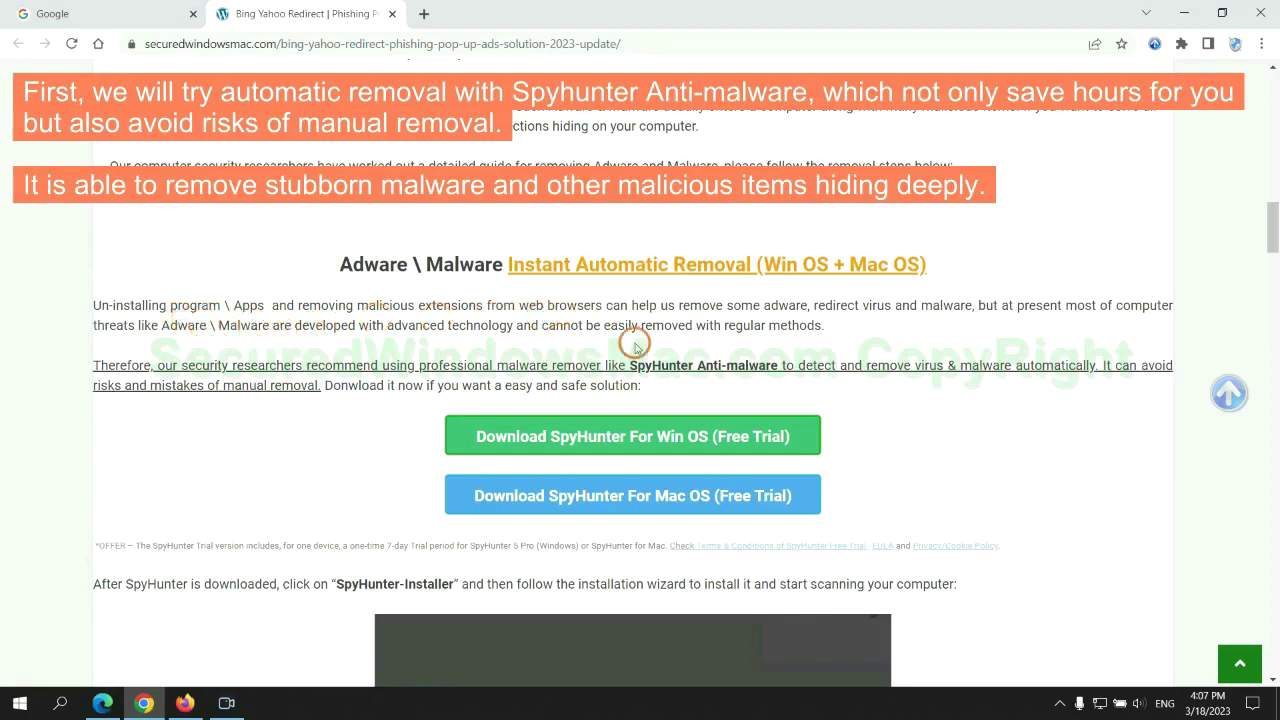
scroll(636, 362, down, 1)
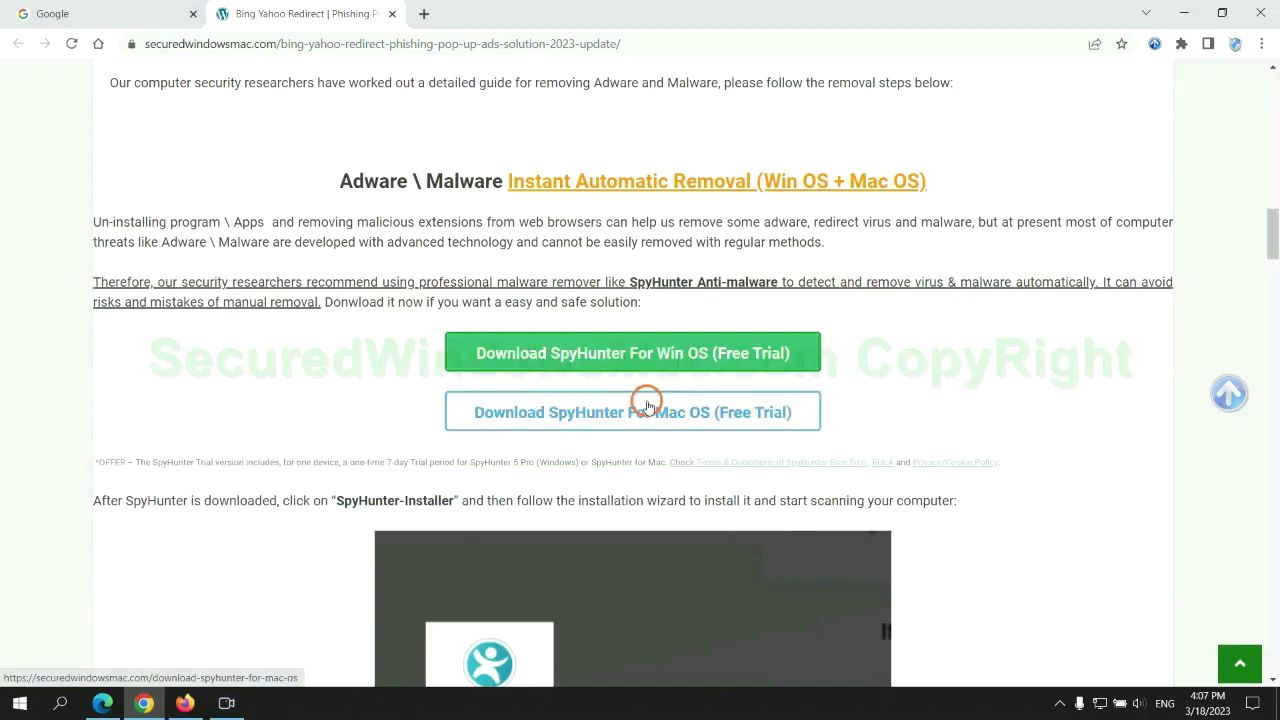
scroll(648, 404, down, 1)
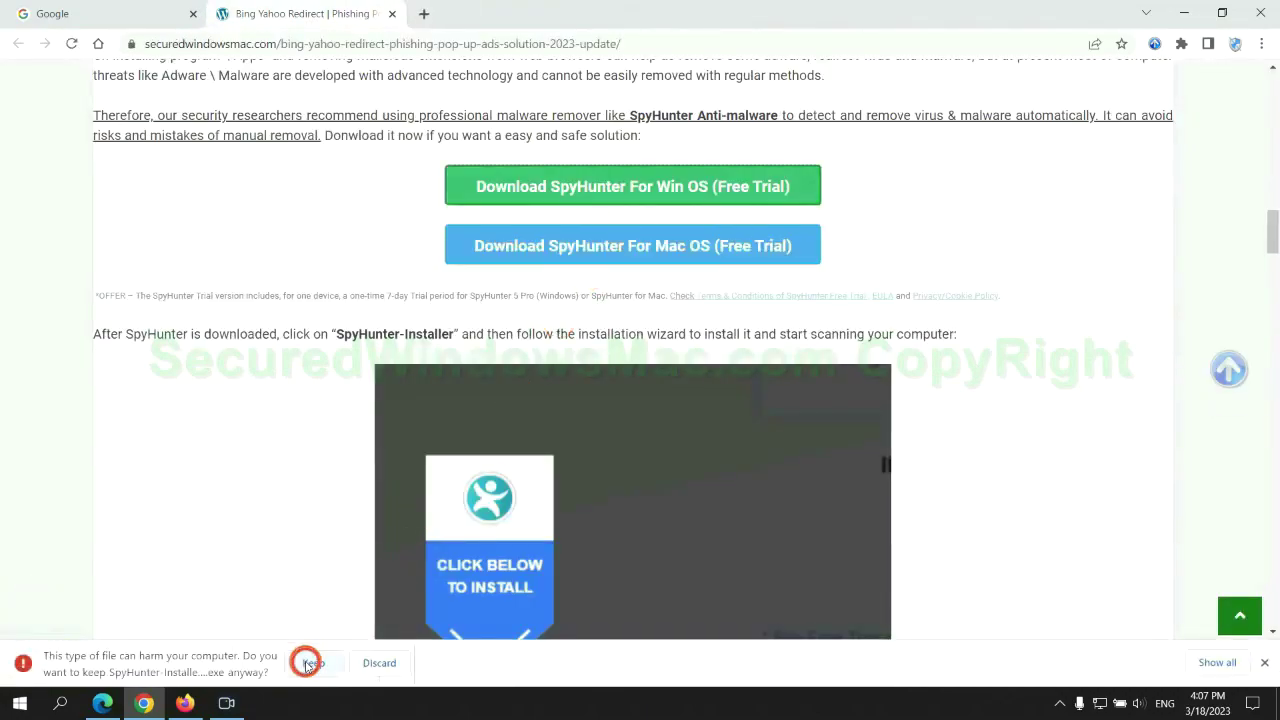
Keep and run SpyHunter-Installer.exe, continue, and accept the EULA and Privacy Policy
click(310, 663)
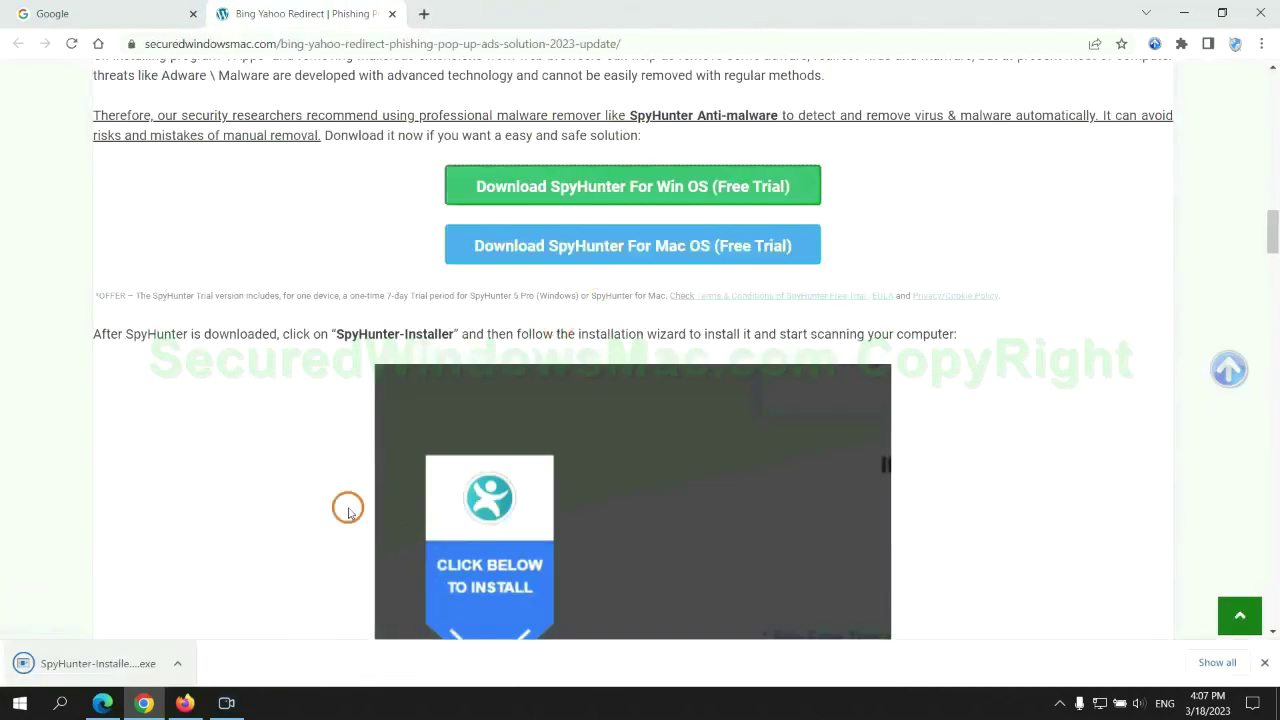
click(122, 663)
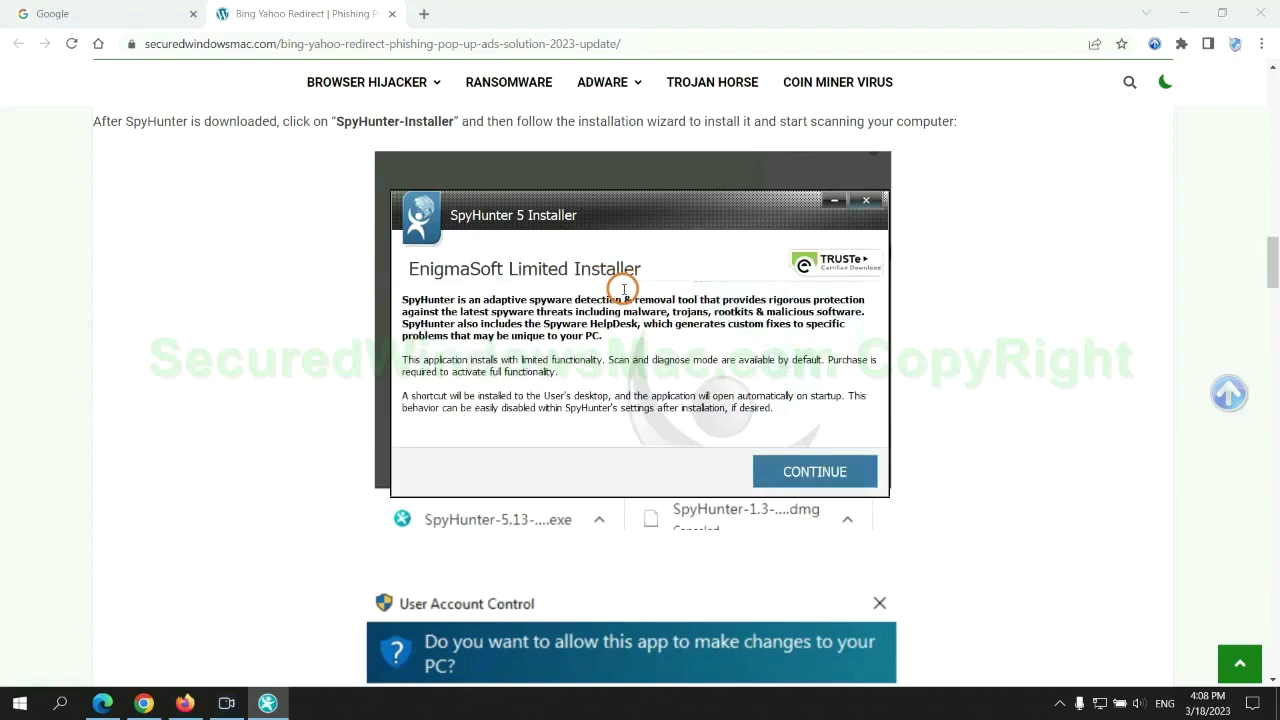
click(841, 470)
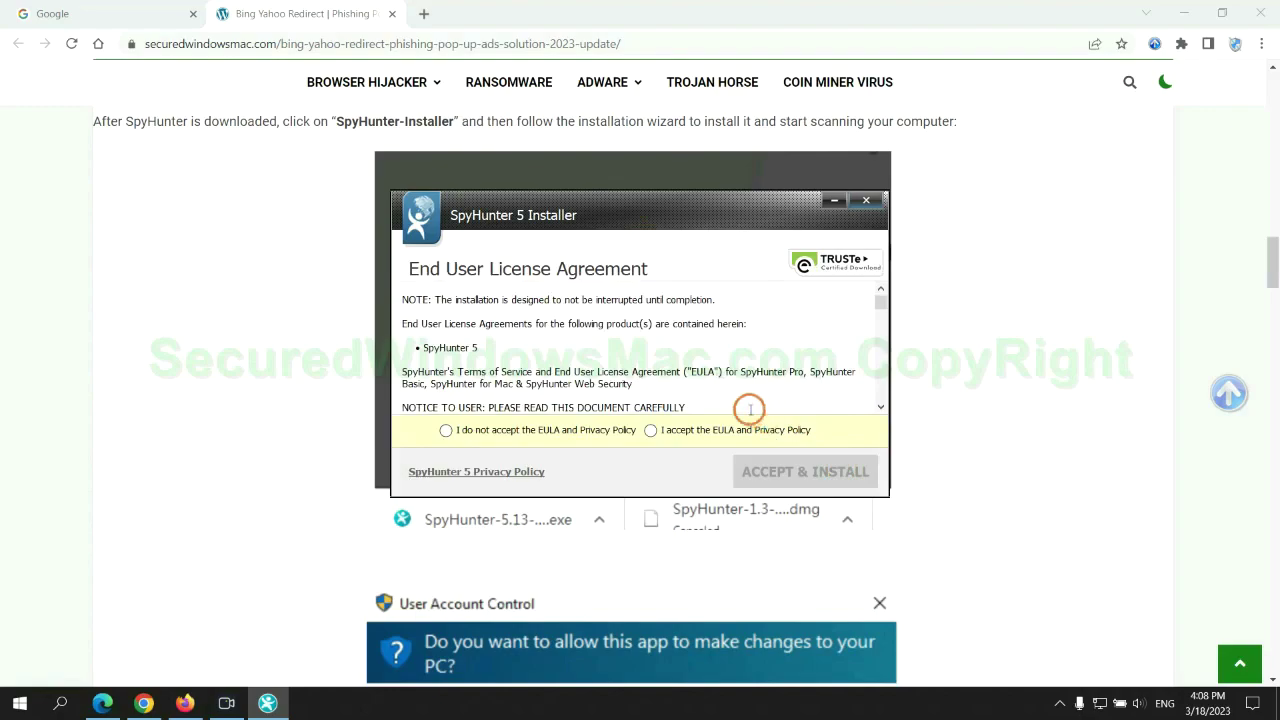
click(649, 431)
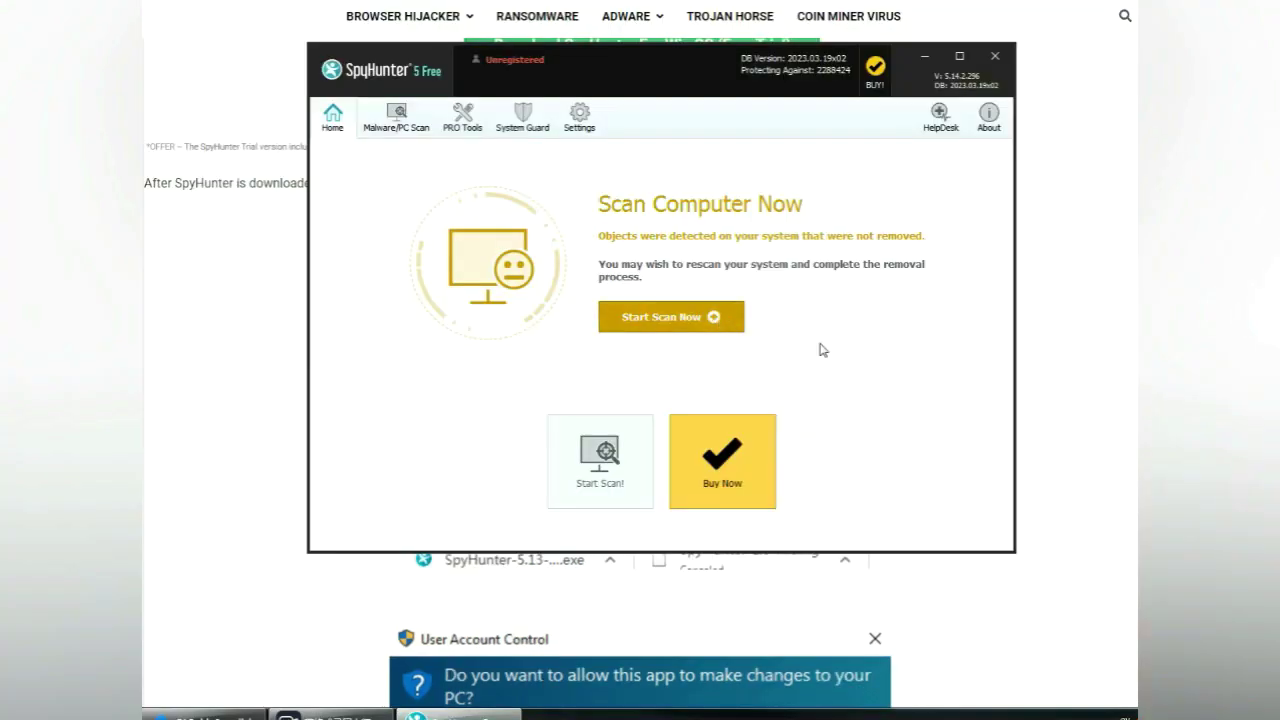
Scan the computer with SpyHunter 5, proceed to removal, and choose the FREE Trial (7-Days)
click(671, 316)
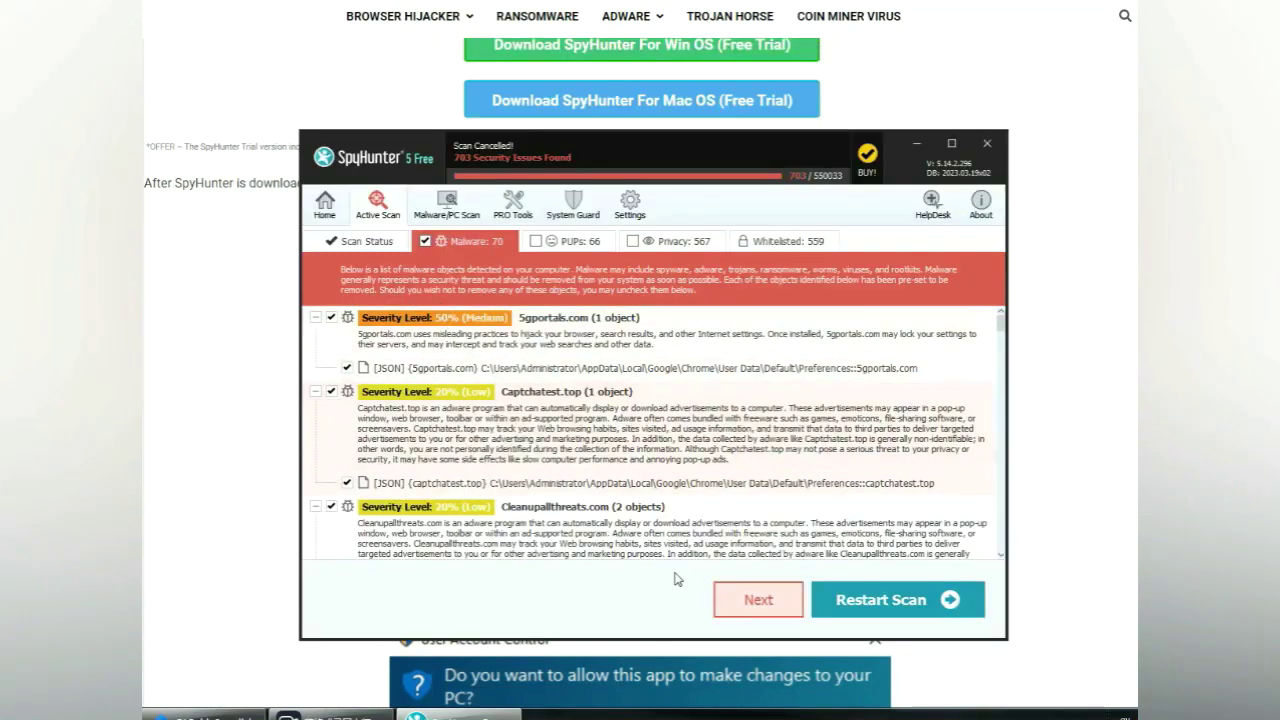
click(783, 604)
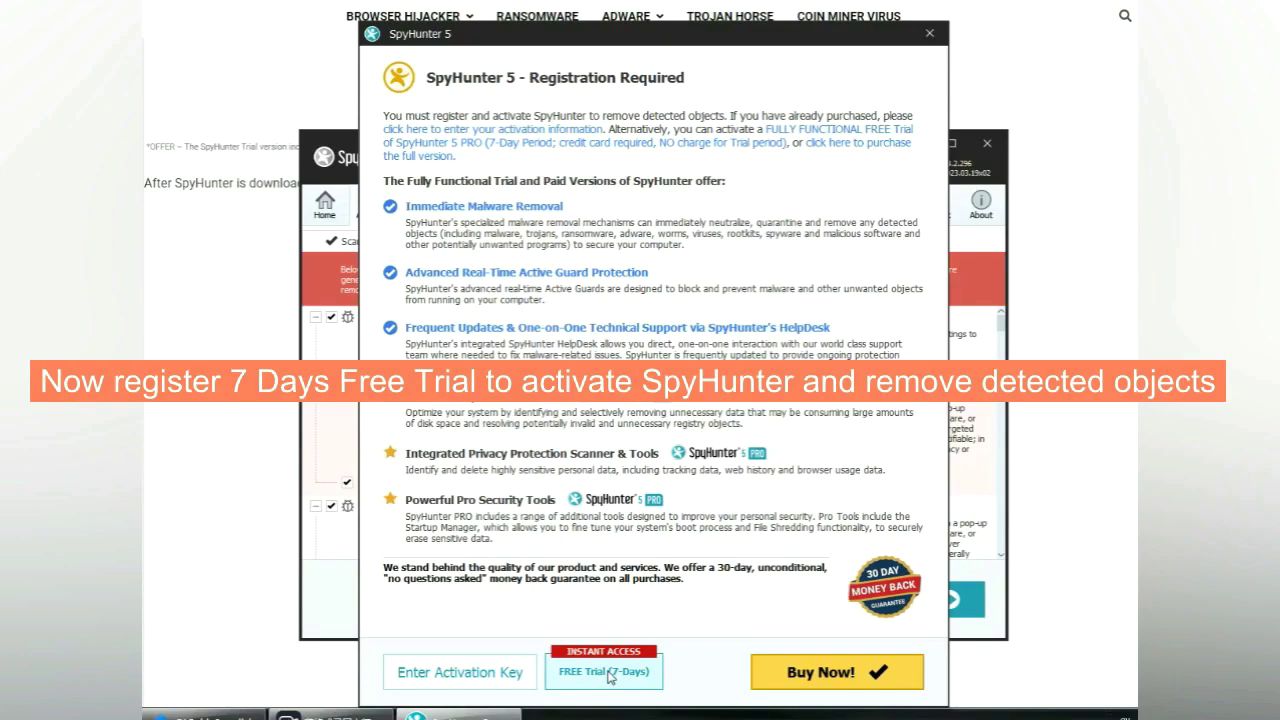
click(604, 672)
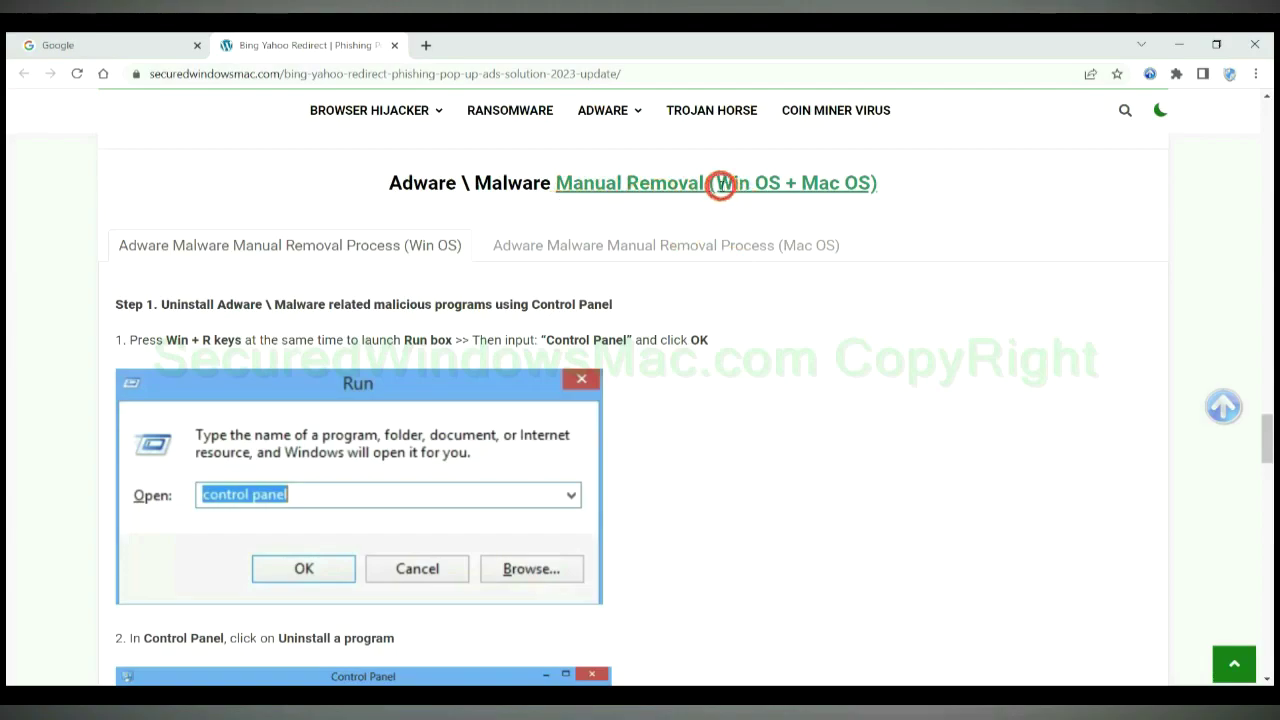
Scroll to the Manual Removal (Win OS) section and read Step 1 on uninstalling malicious programs
drag(716, 185, 780, 185)
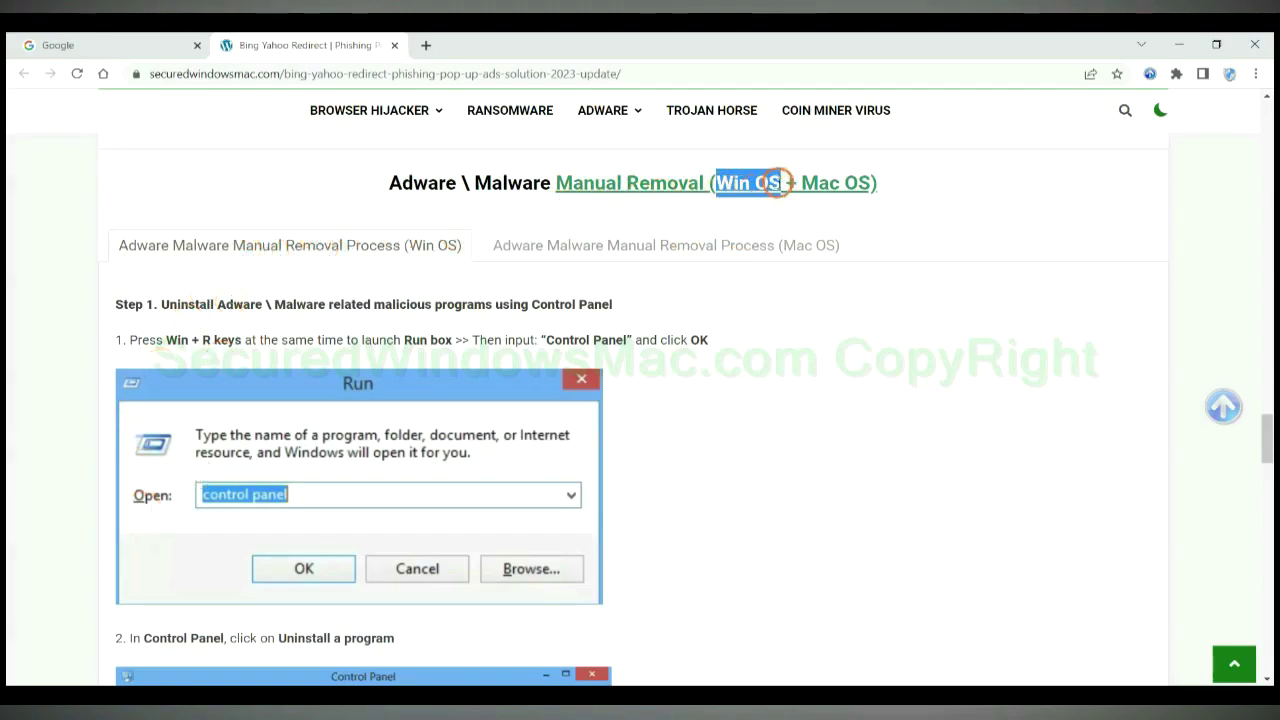
drag(800, 184, 874, 183)
click(656, 242)
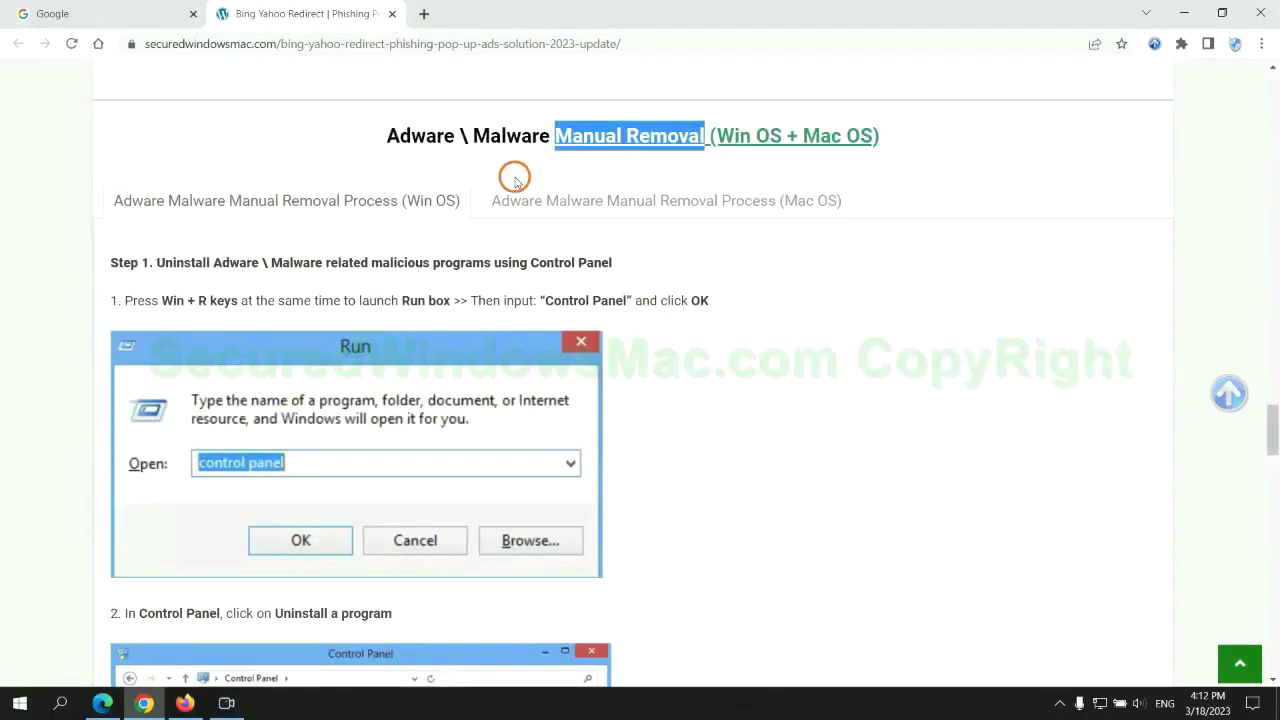
scroll(470, 300, down, 1)
scroll(478, 352, up, 2)
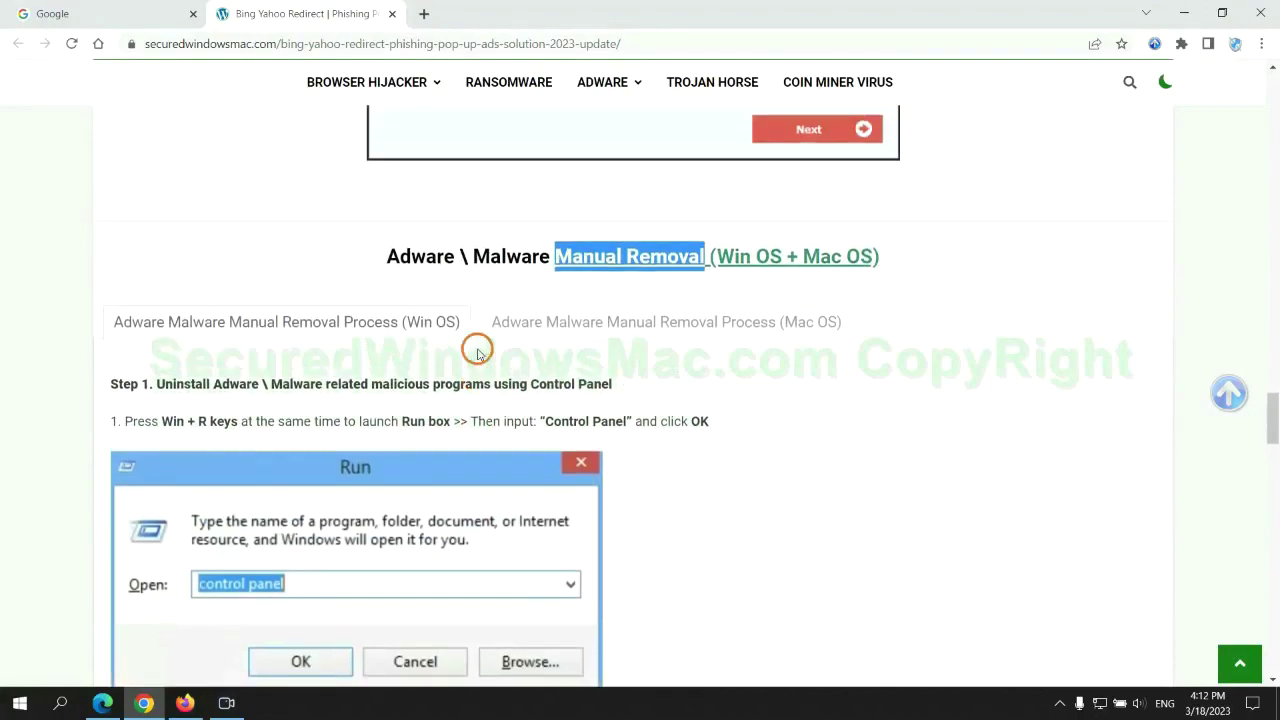
scroll(394, 331, down, 2)
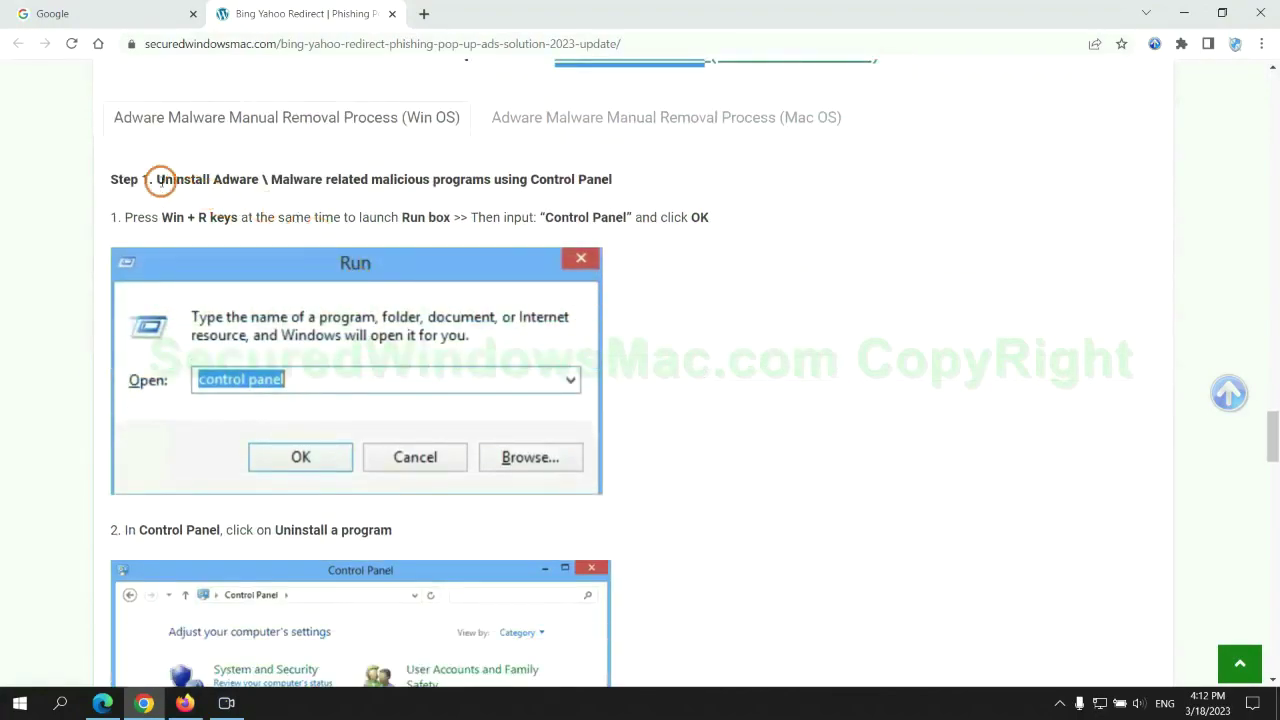
drag(185, 185, 491, 185)
click(851, 261)
scroll(797, 263, down, 2)
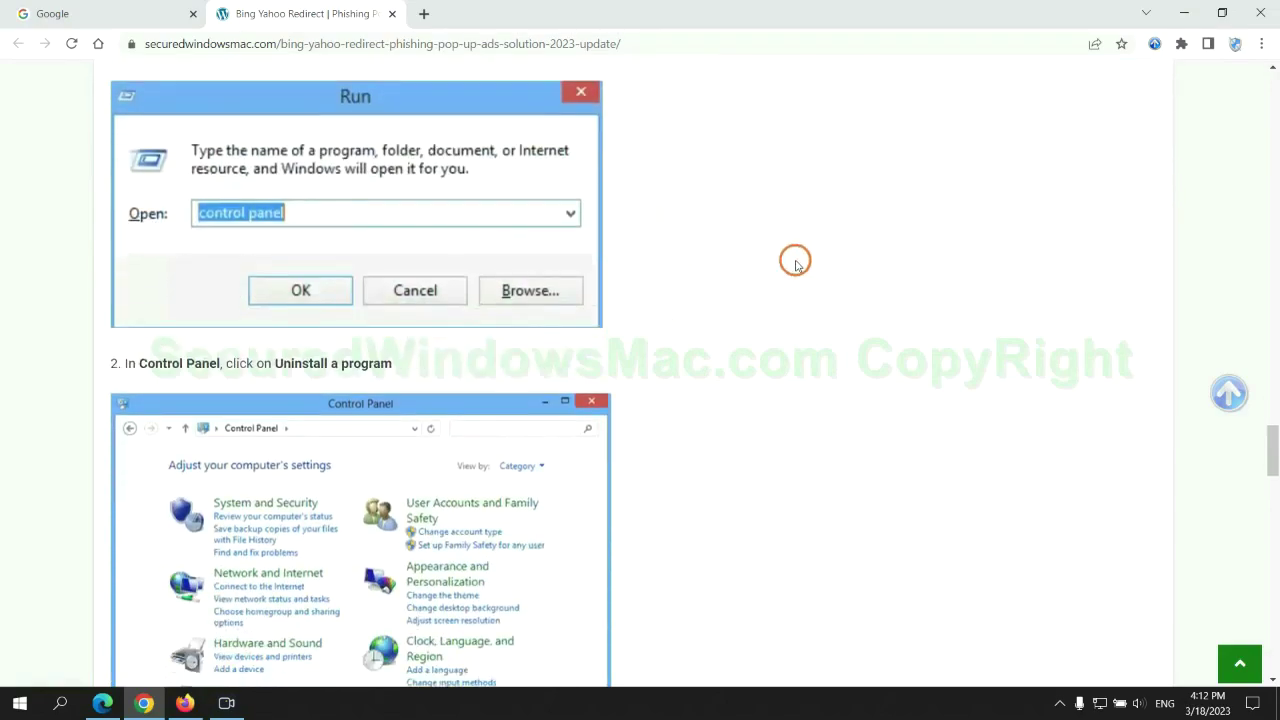
Open Control Panel by entering 'control panel' in the Windows Run box
key(super+r)
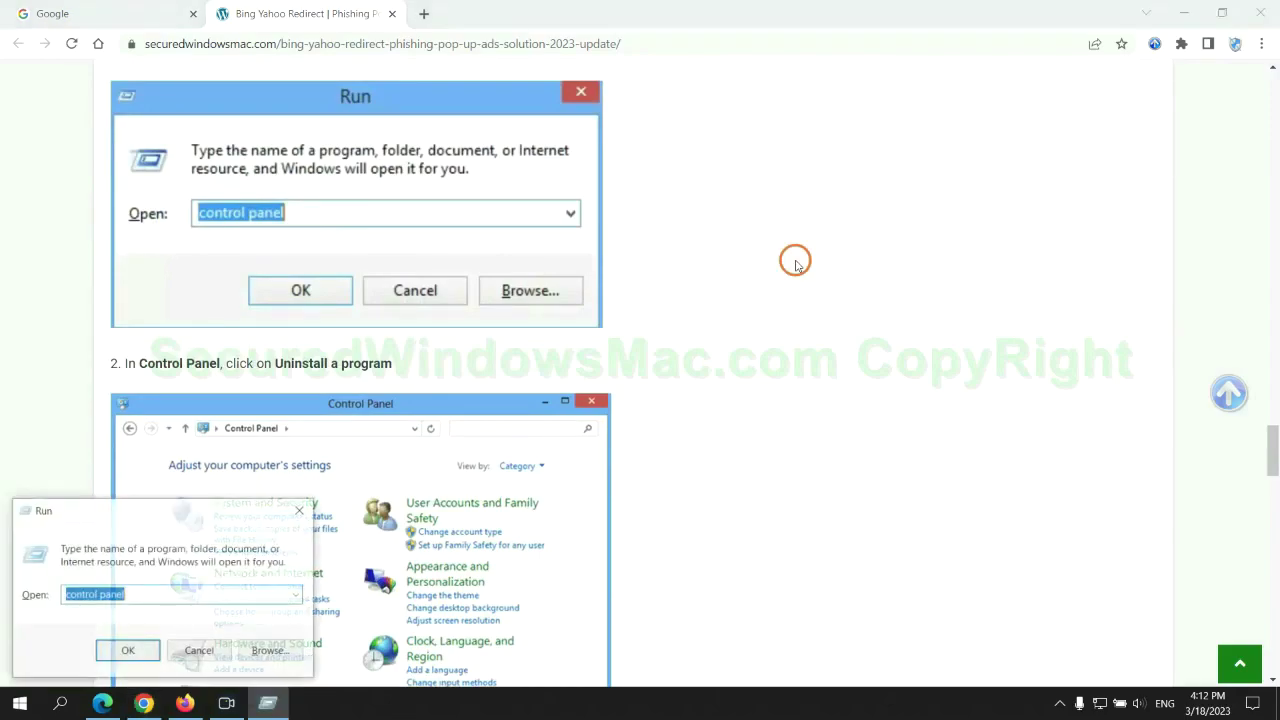
text(cont)
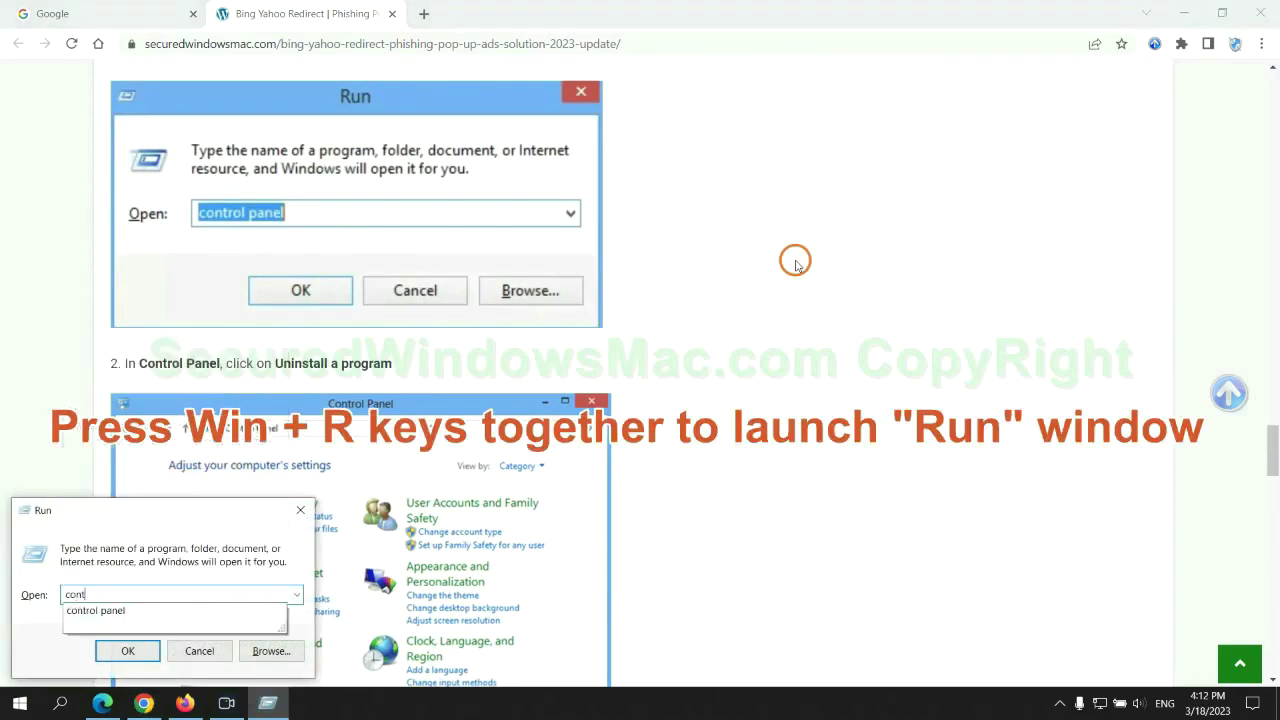
text(rol p)
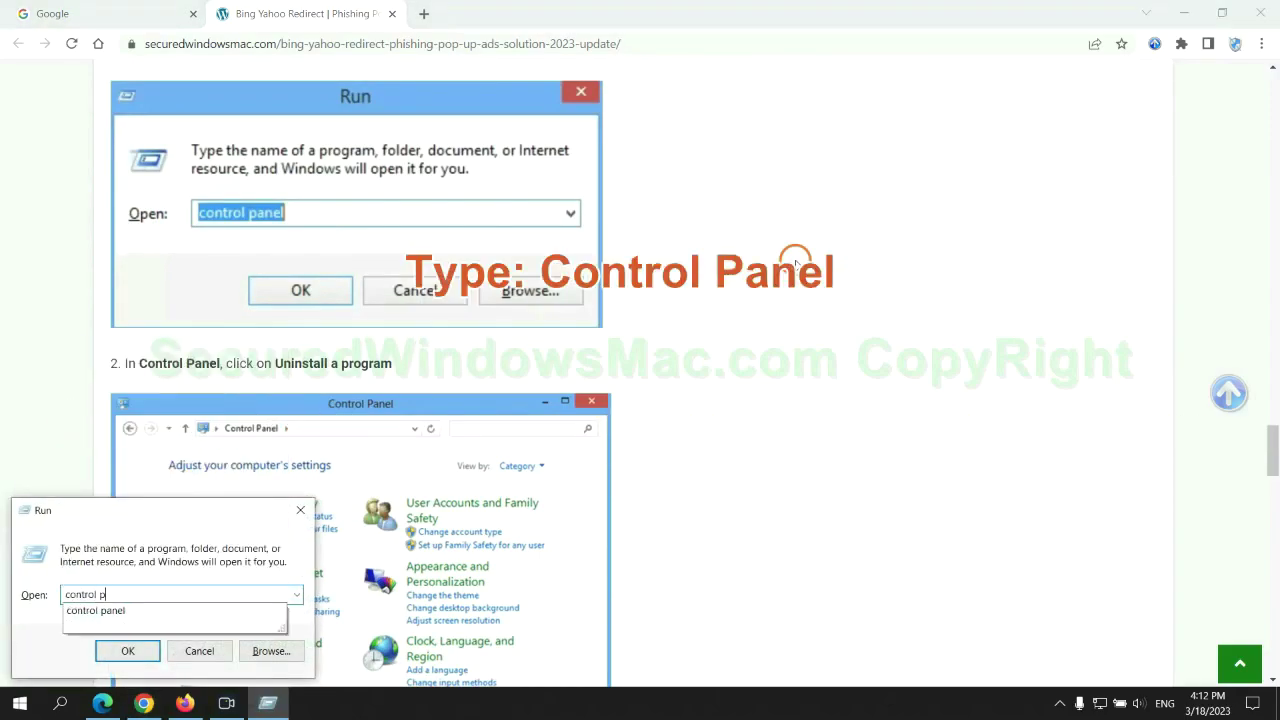
text(anel)
key(Return)
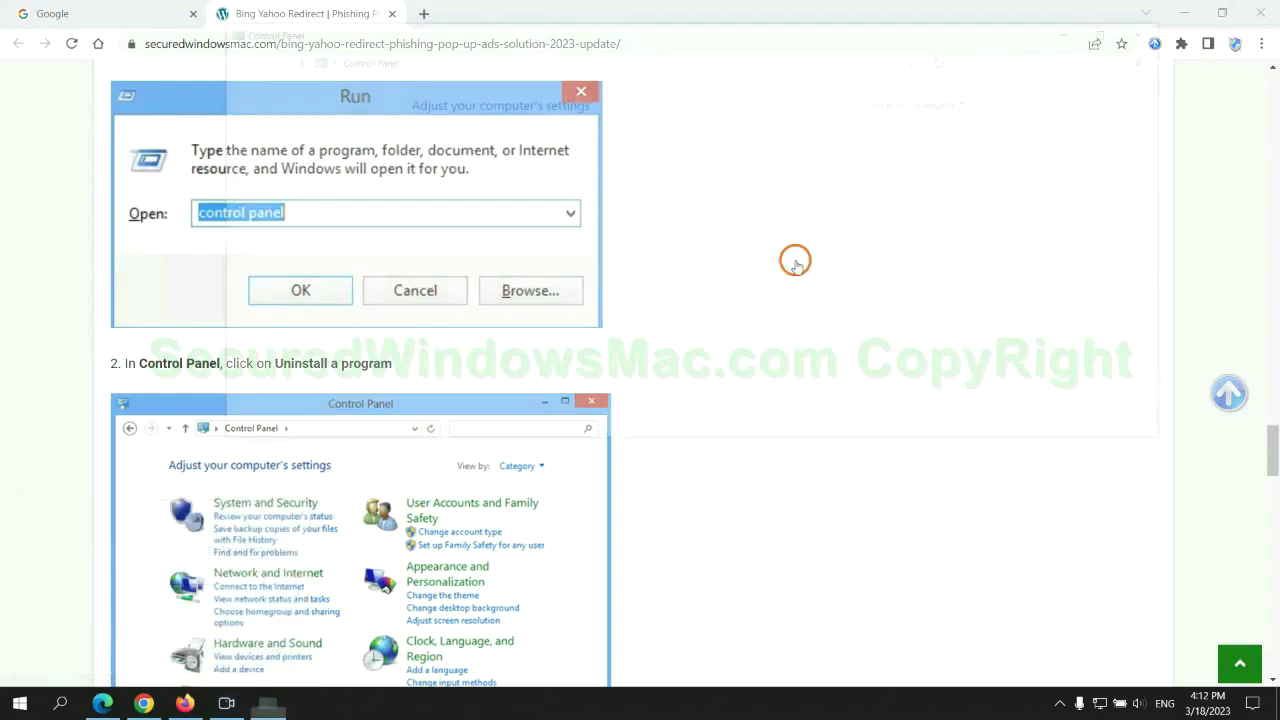
In Uninstall a program, bring up the Uninstall/Change option for Lantern
click(505, 352)
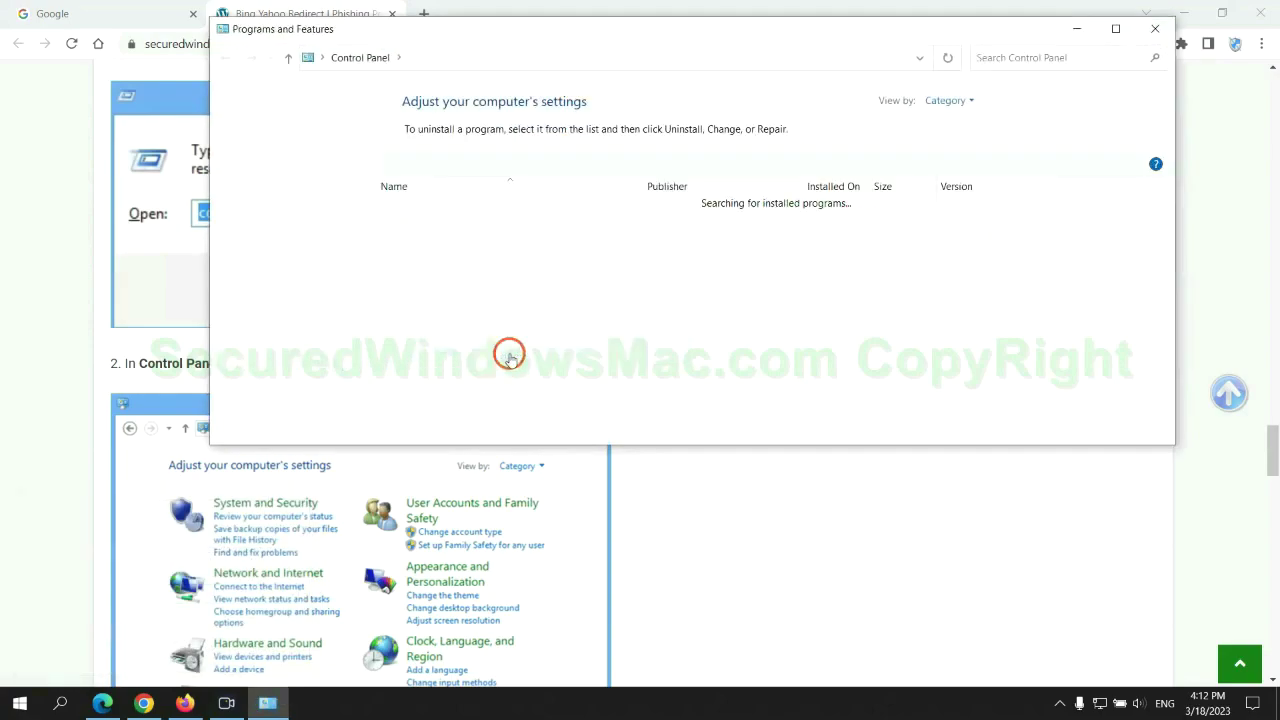
click(415, 236)
right_click(446, 243)
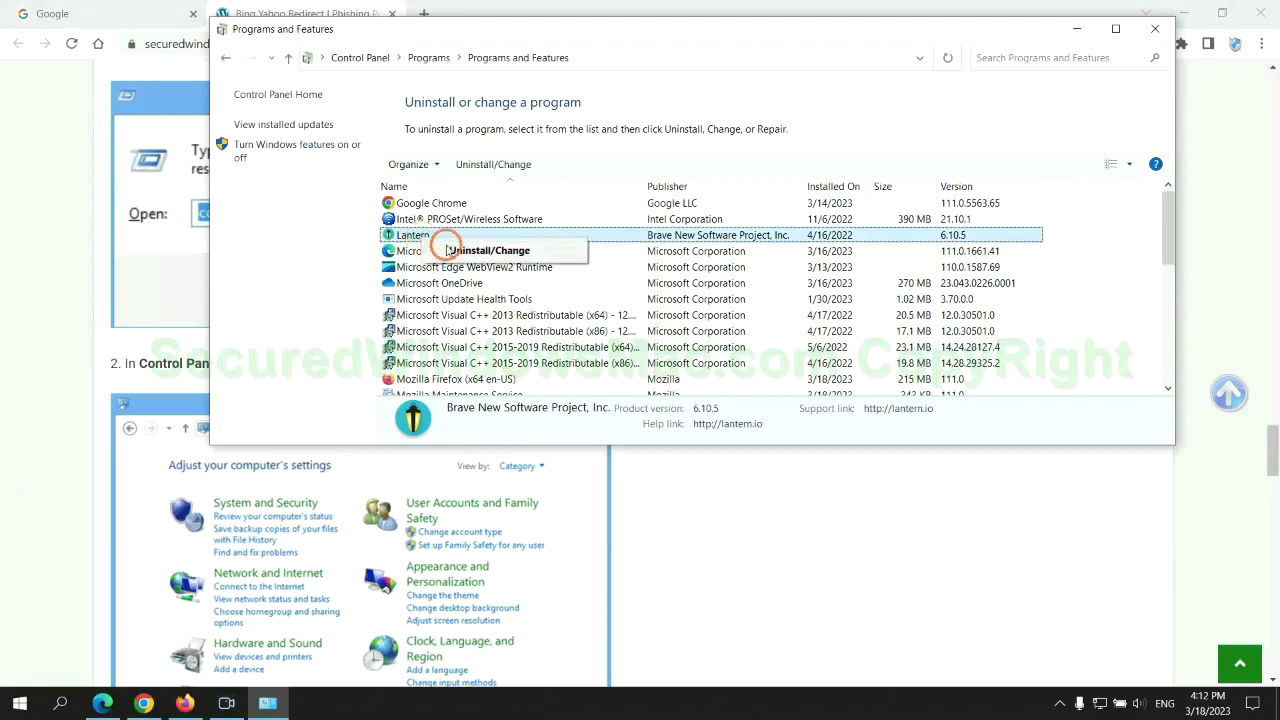
Close Programs and Features and read the guide's Step 2 on removing malicious extensions
click(1155, 29)
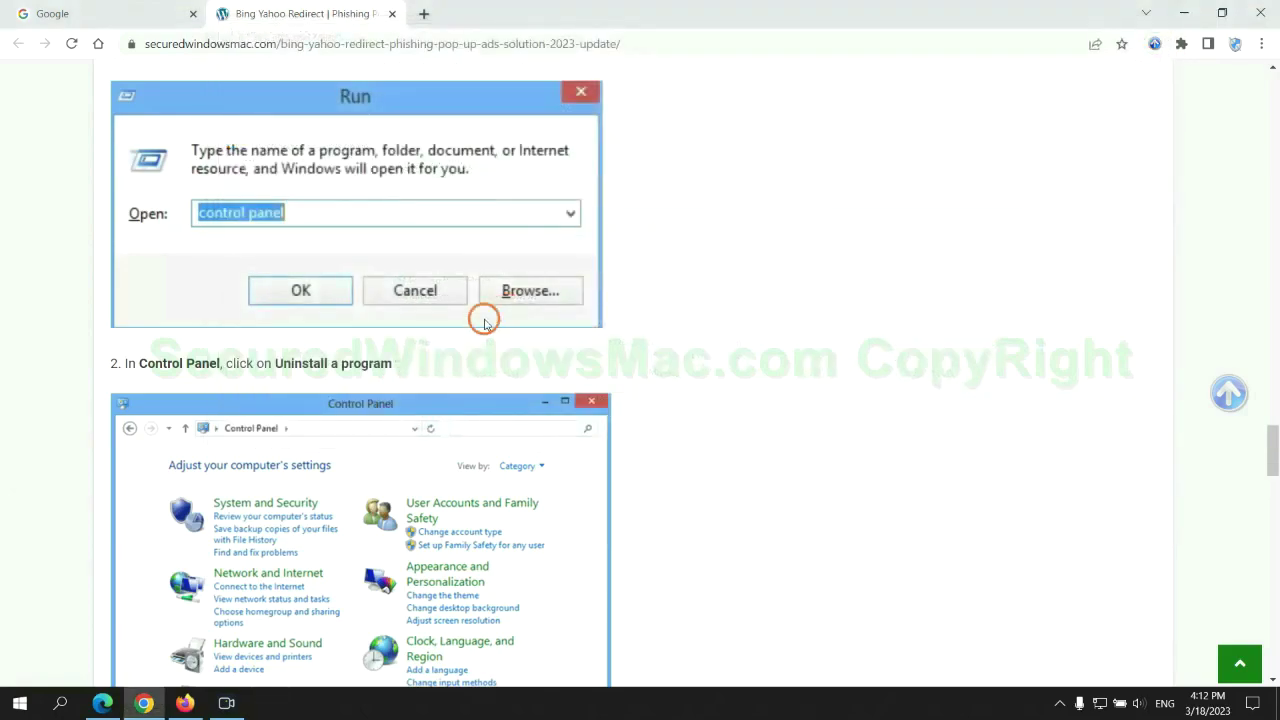
scroll(376, 429, down, 5)
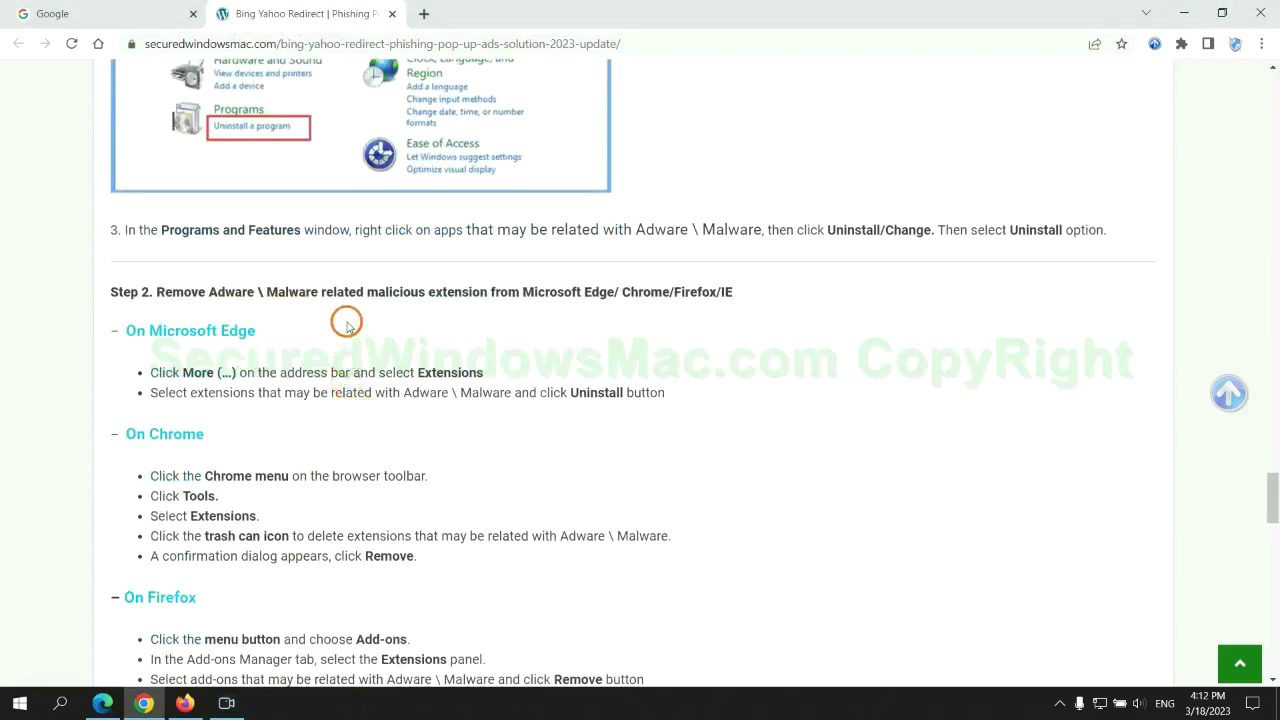
drag(364, 292, 487, 292)
click(510, 322)
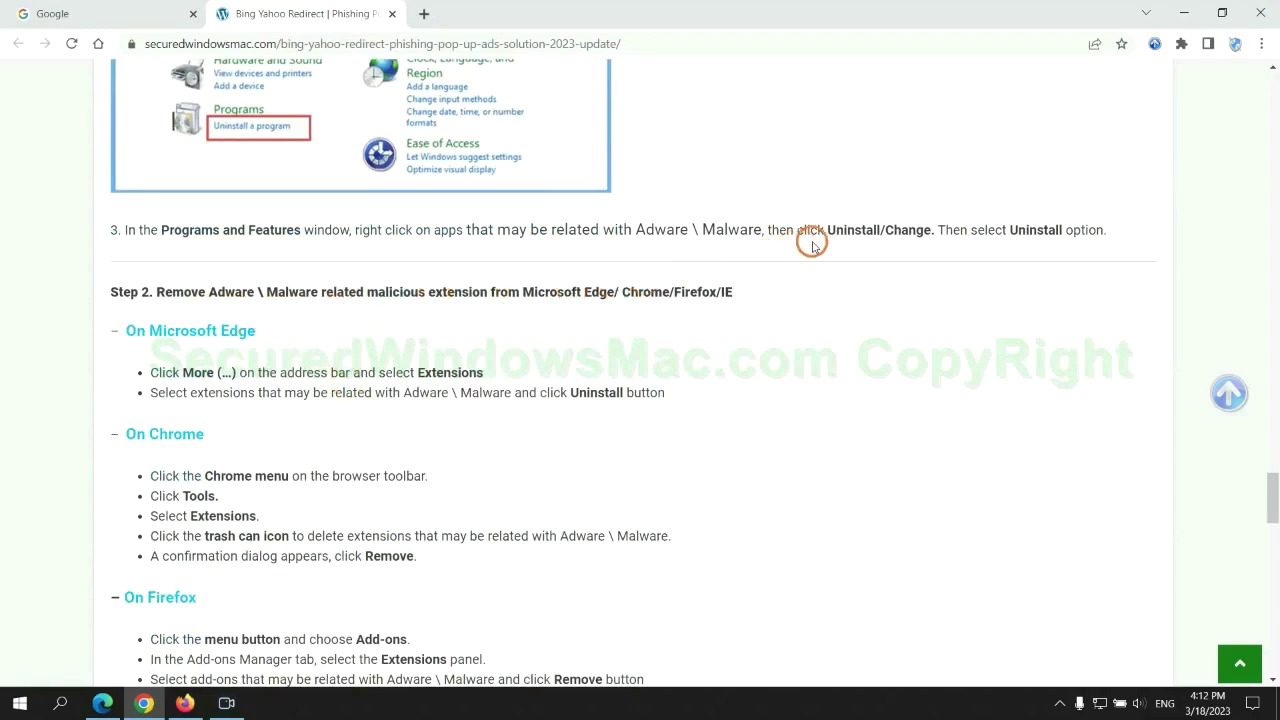
click(104, 701)
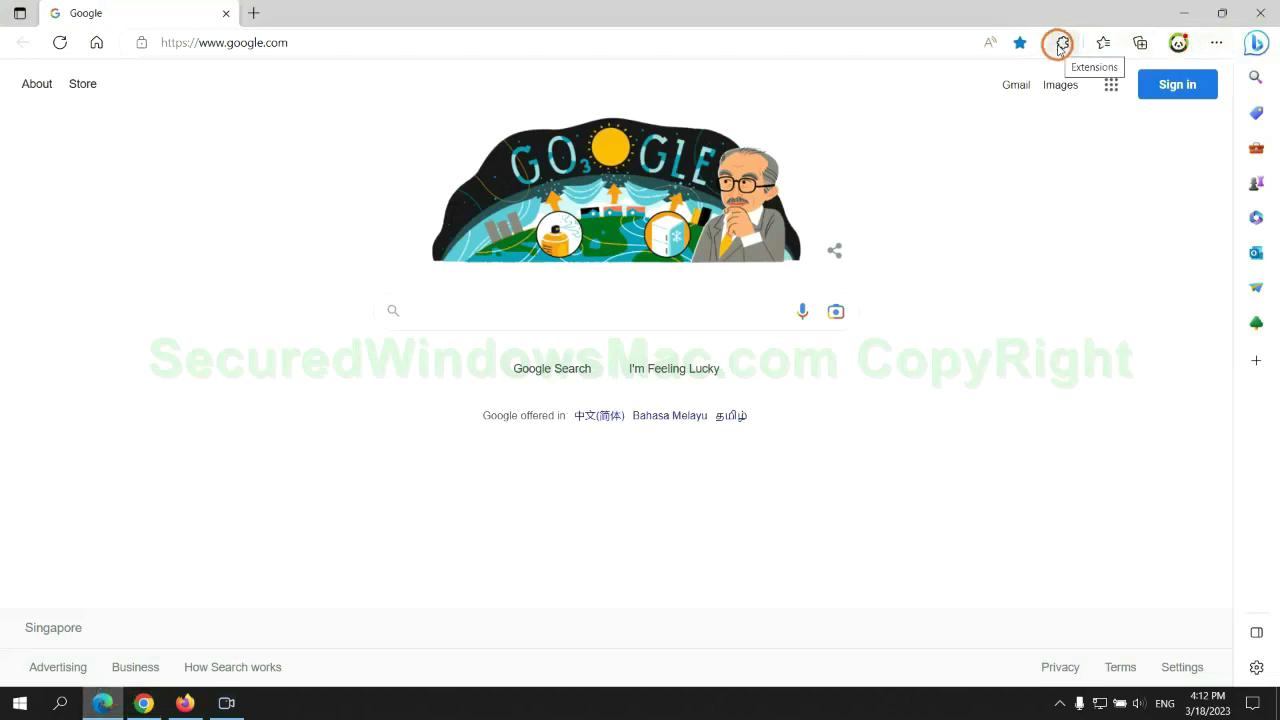
Remove the McAfee WebAdvisor extension from Microsoft Edge, then return to Chrome
click(1061, 44)
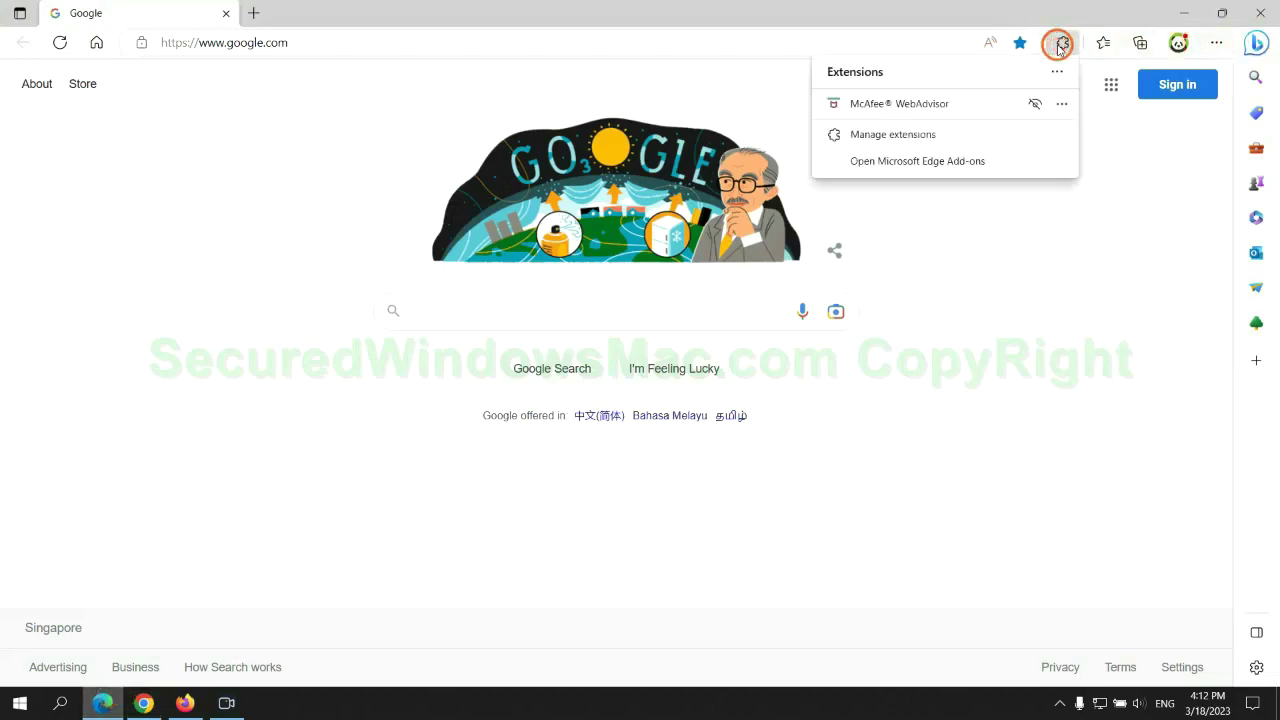
click(887, 132)
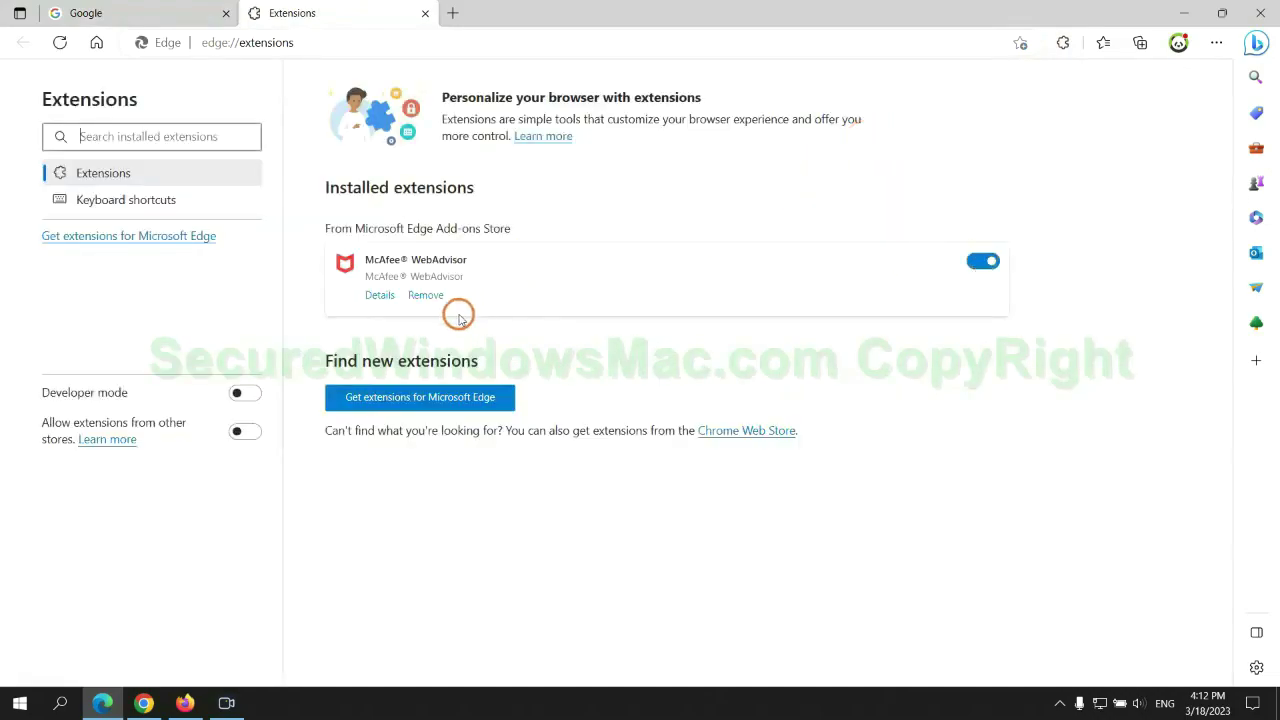
click(426, 297)
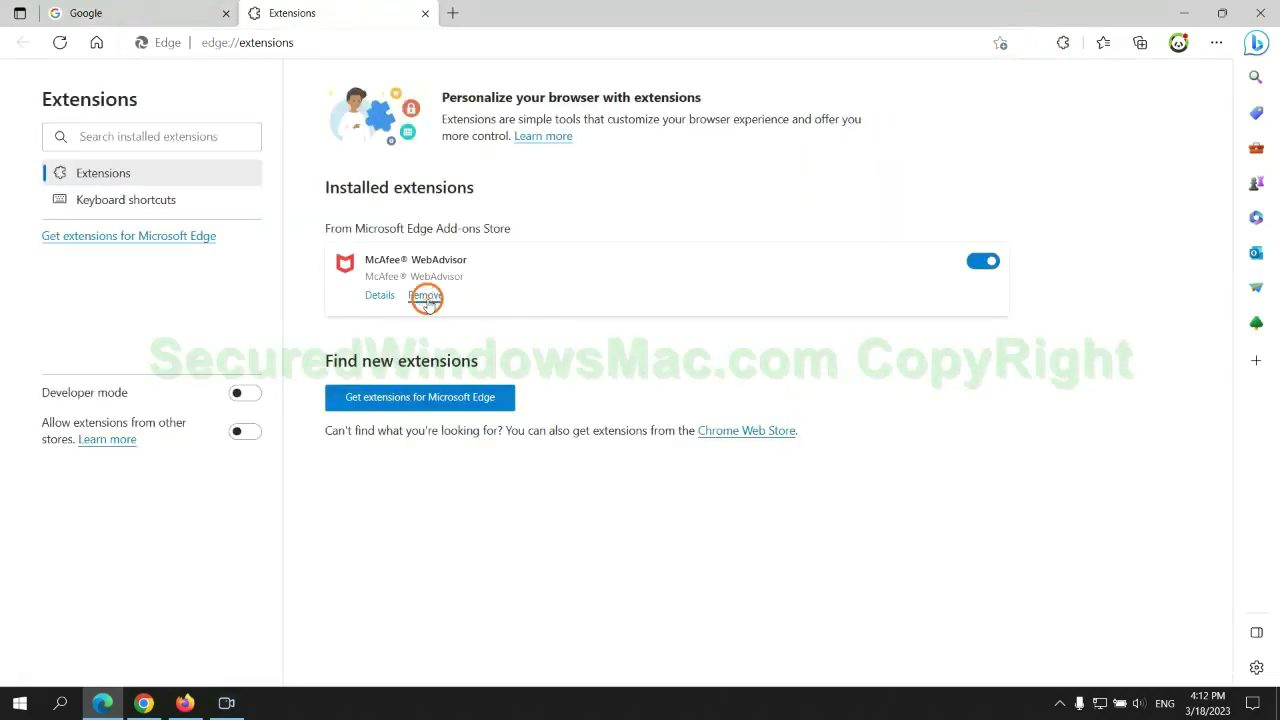
click(922, 160)
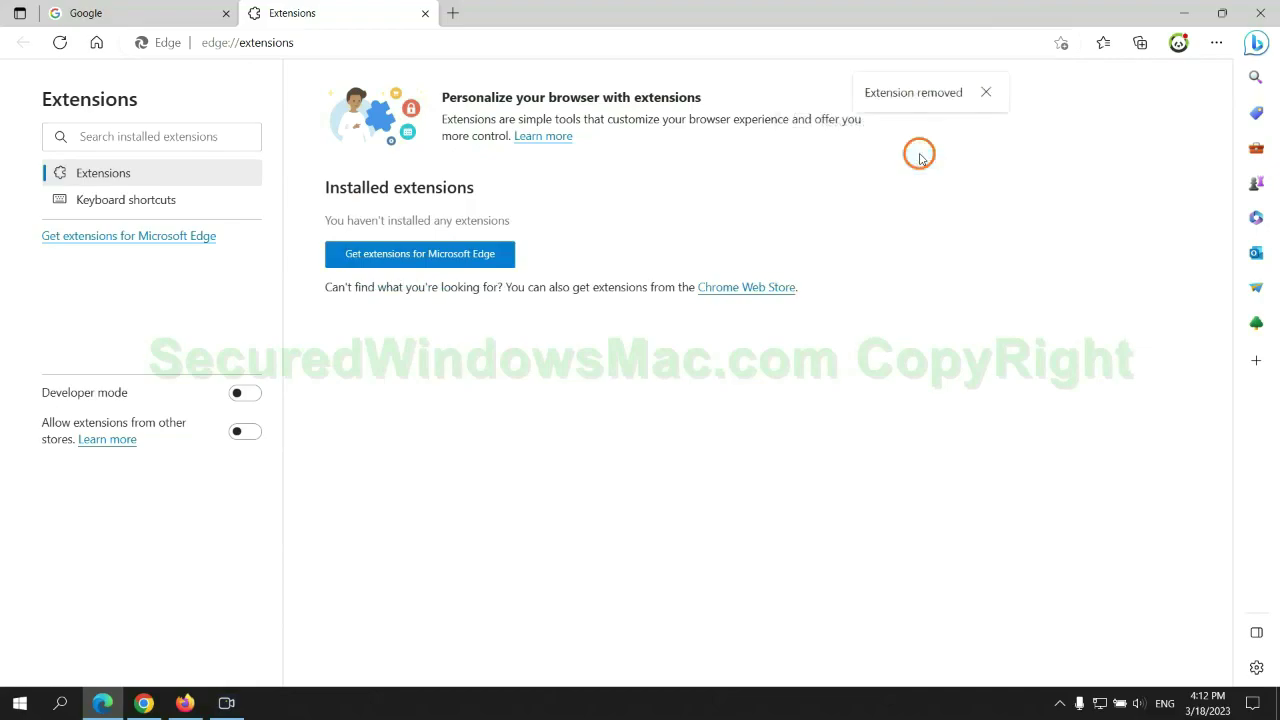
click(425, 14)
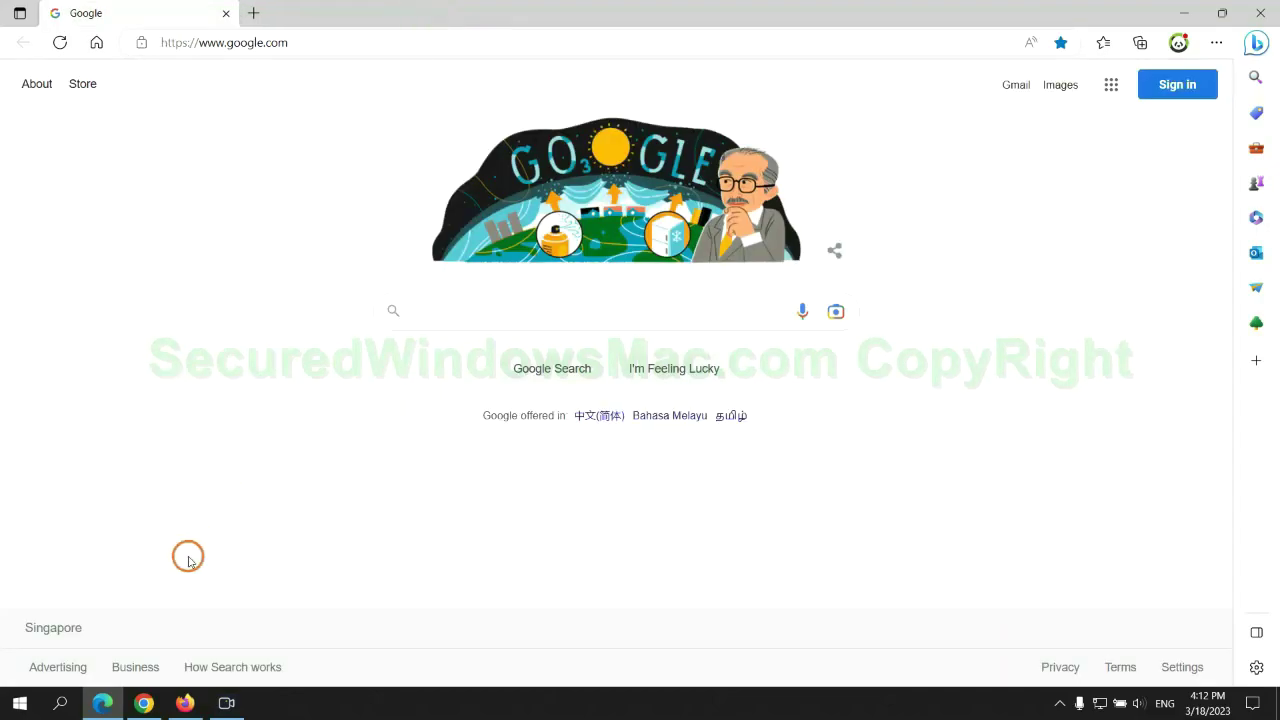
click(145, 703)
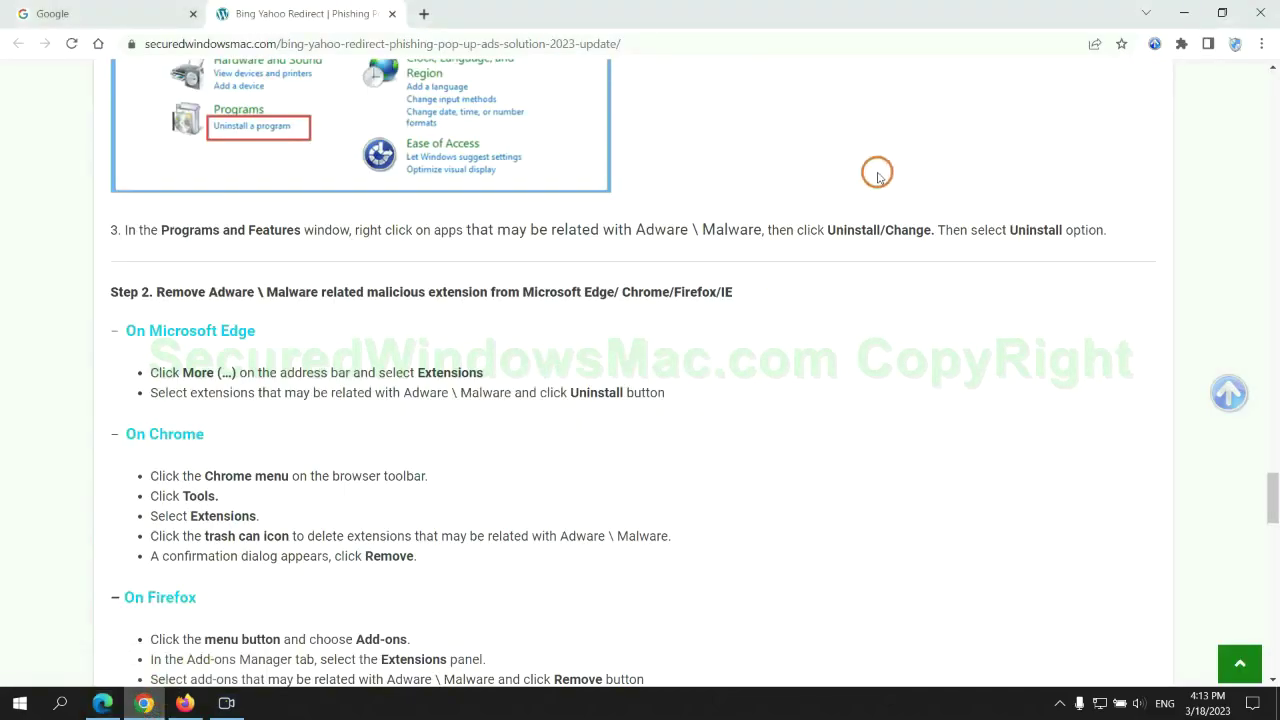
click(1181, 44)
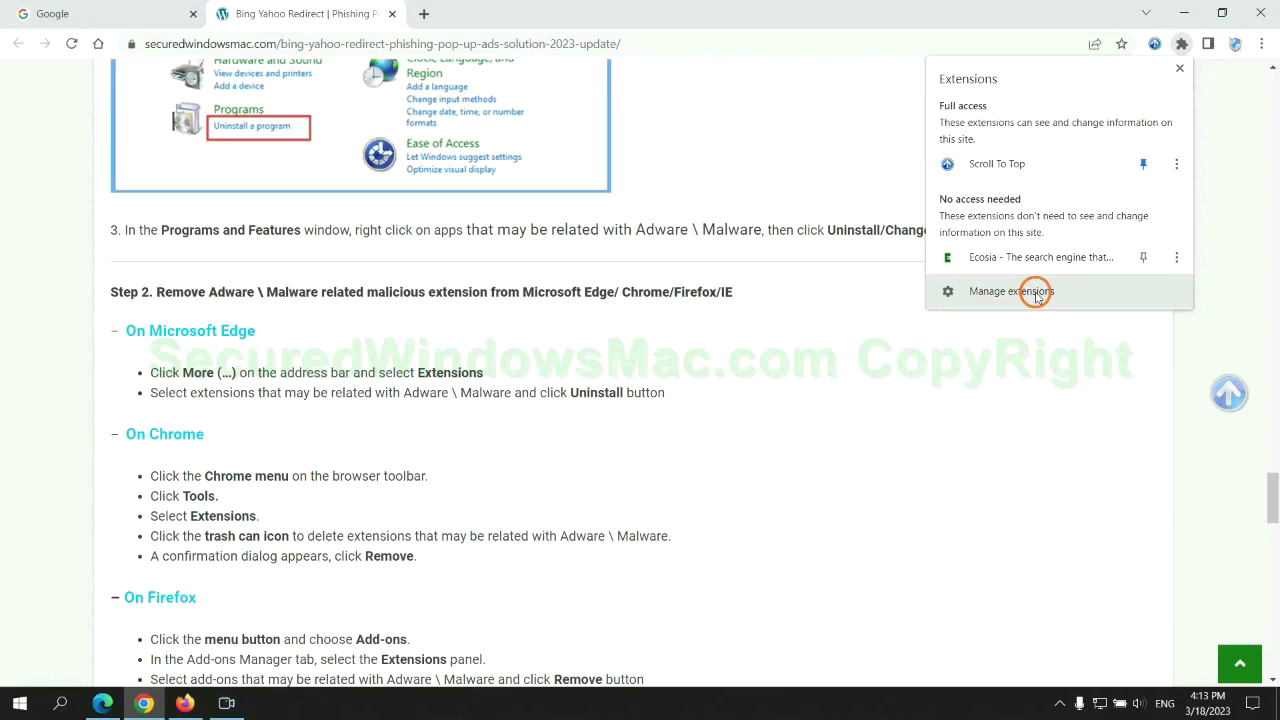
Remove the Ecosia extension from Chrome's Extensions page
click(1036, 294)
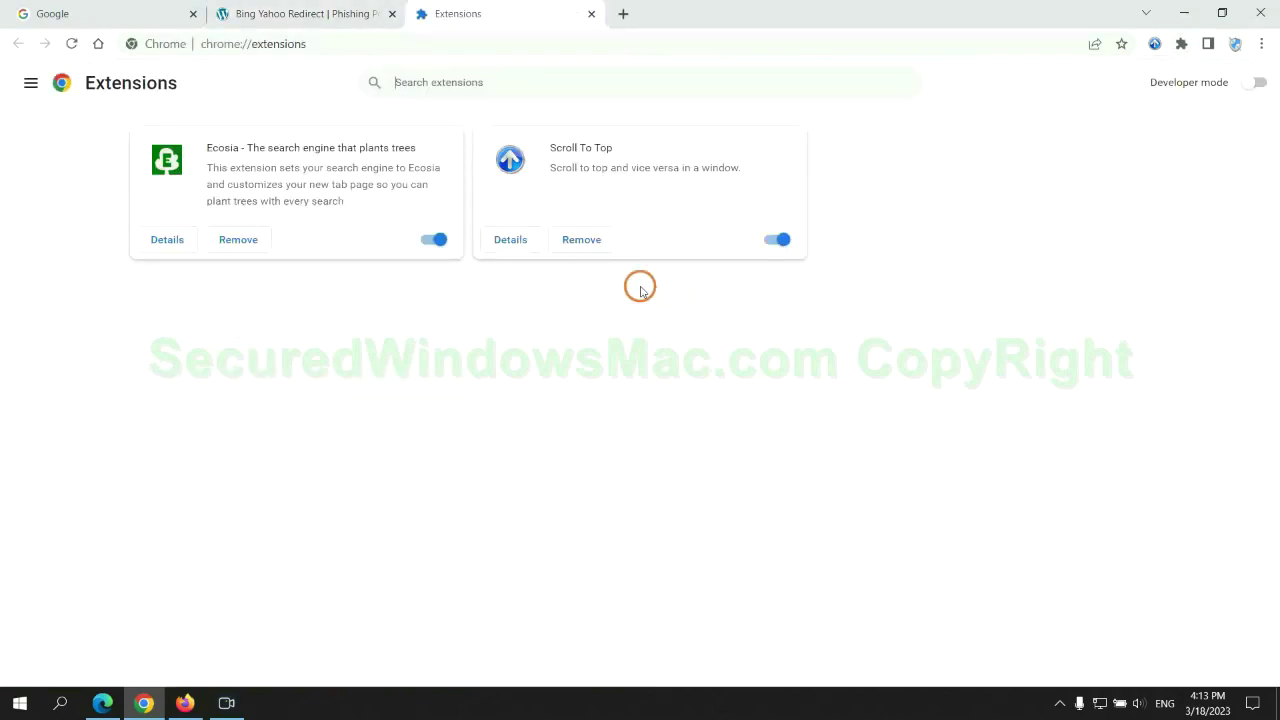
click(238, 239)
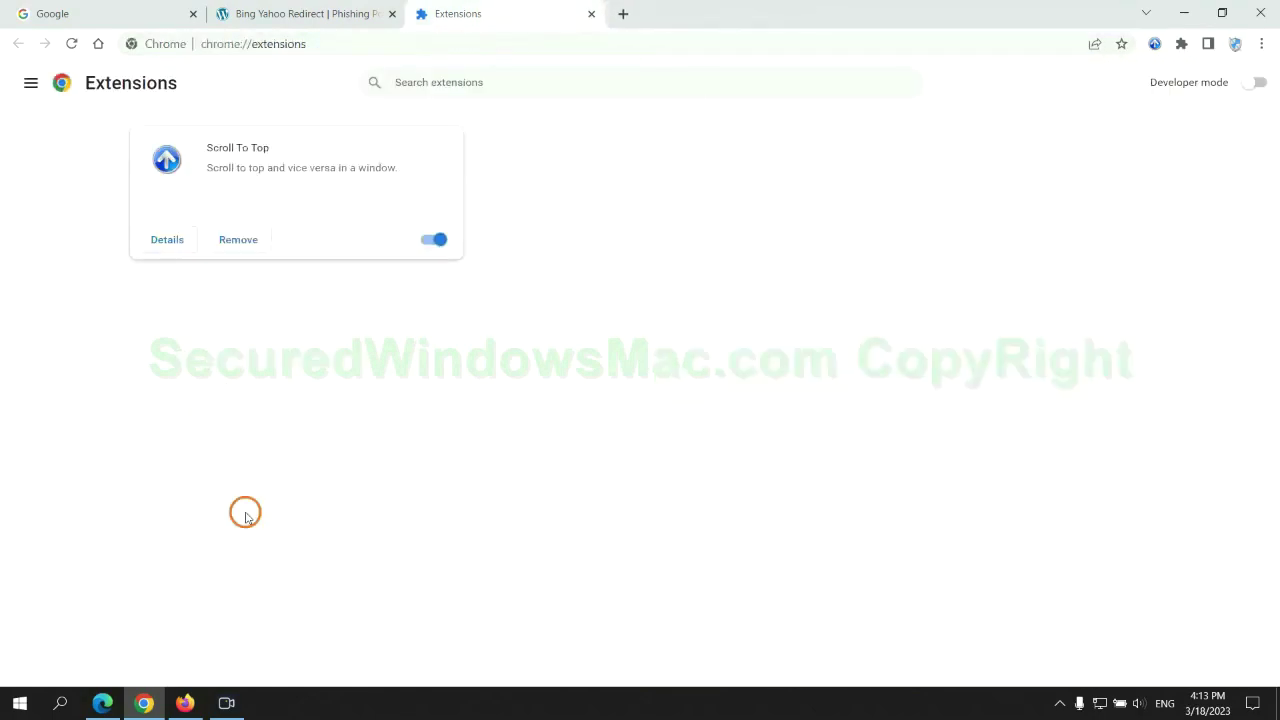
Remove Enhancer for YouTube™ from Firefox's add-ons, then highlight the guide's Step 3 registry instructions
click(185, 703)
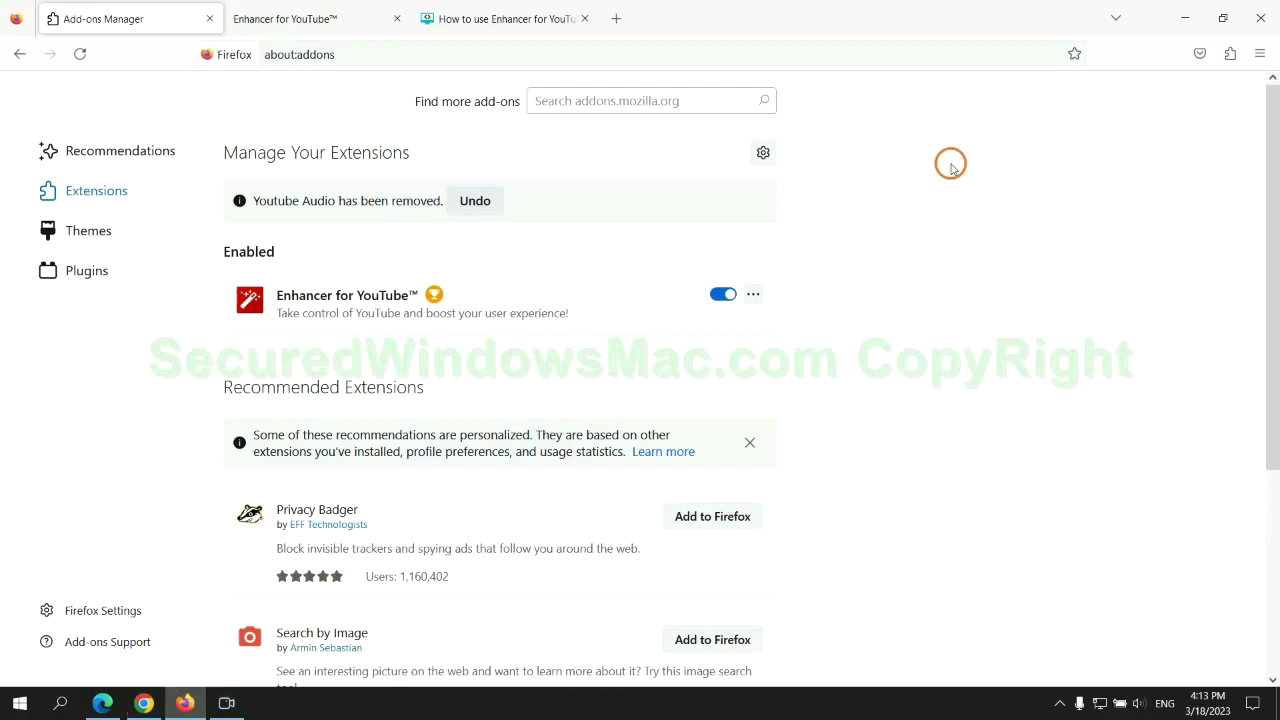
click(1229, 56)
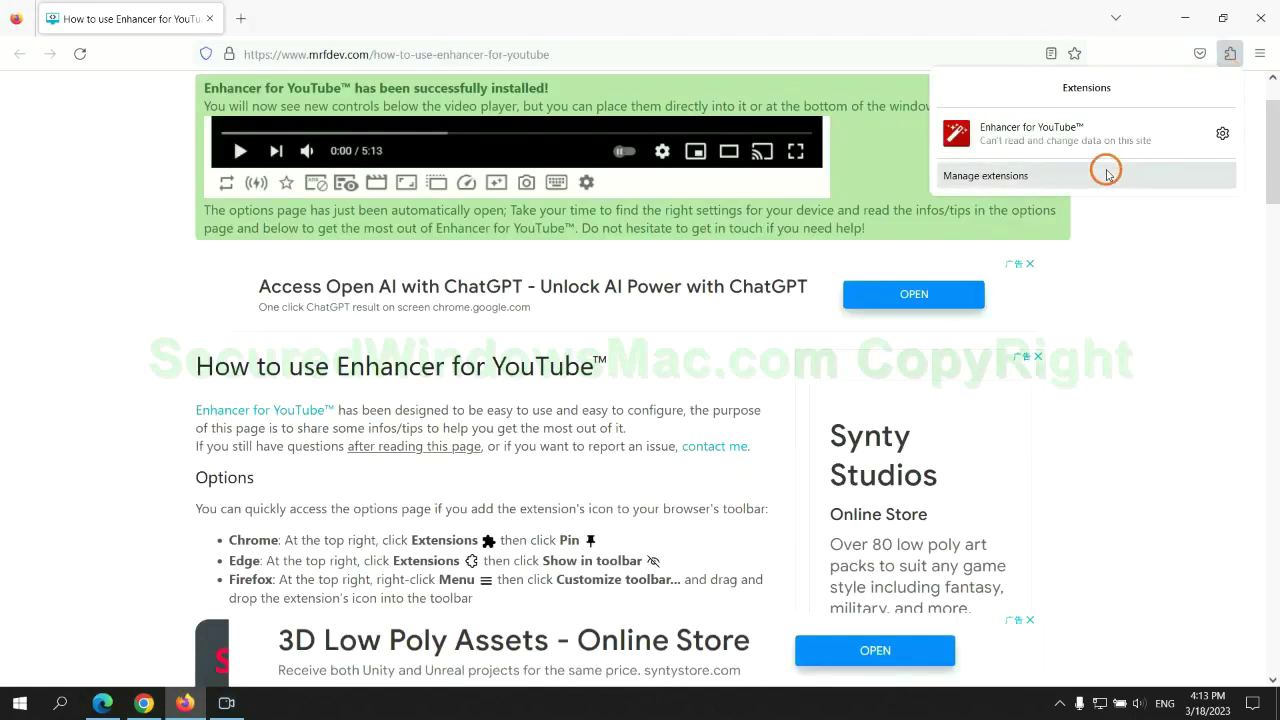
click(1085, 177)
click(753, 244)
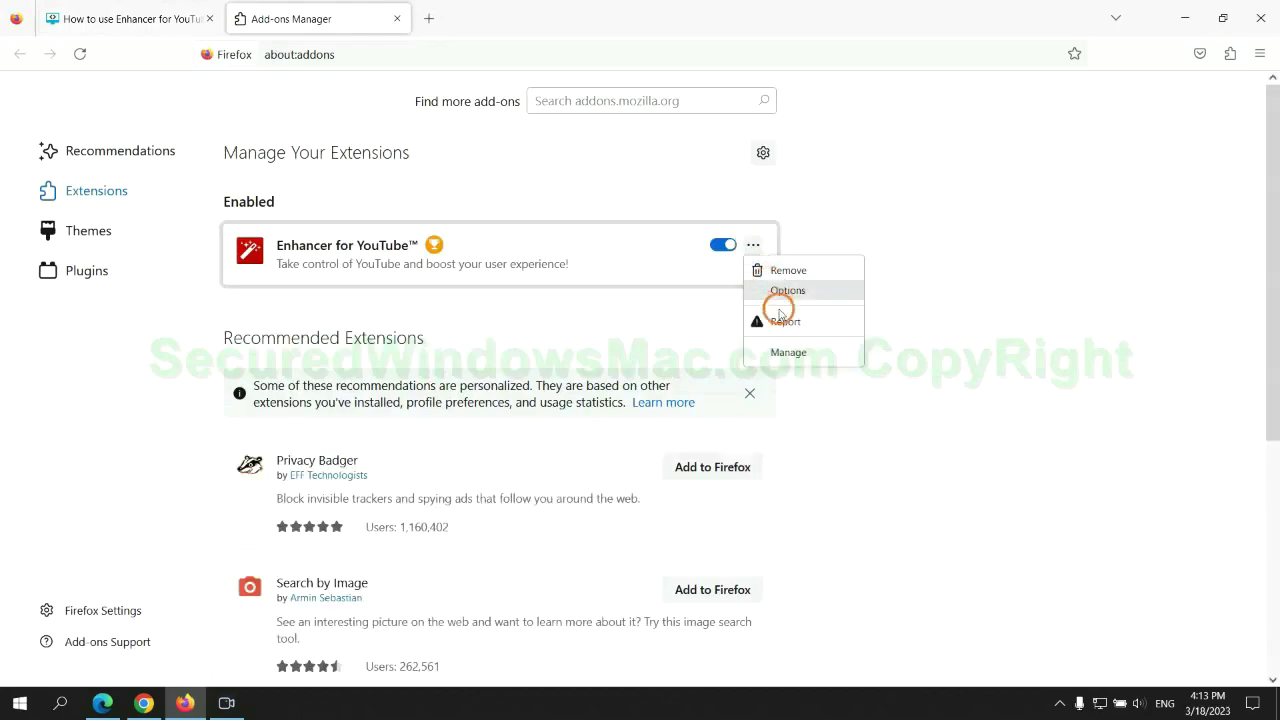
click(788, 271)
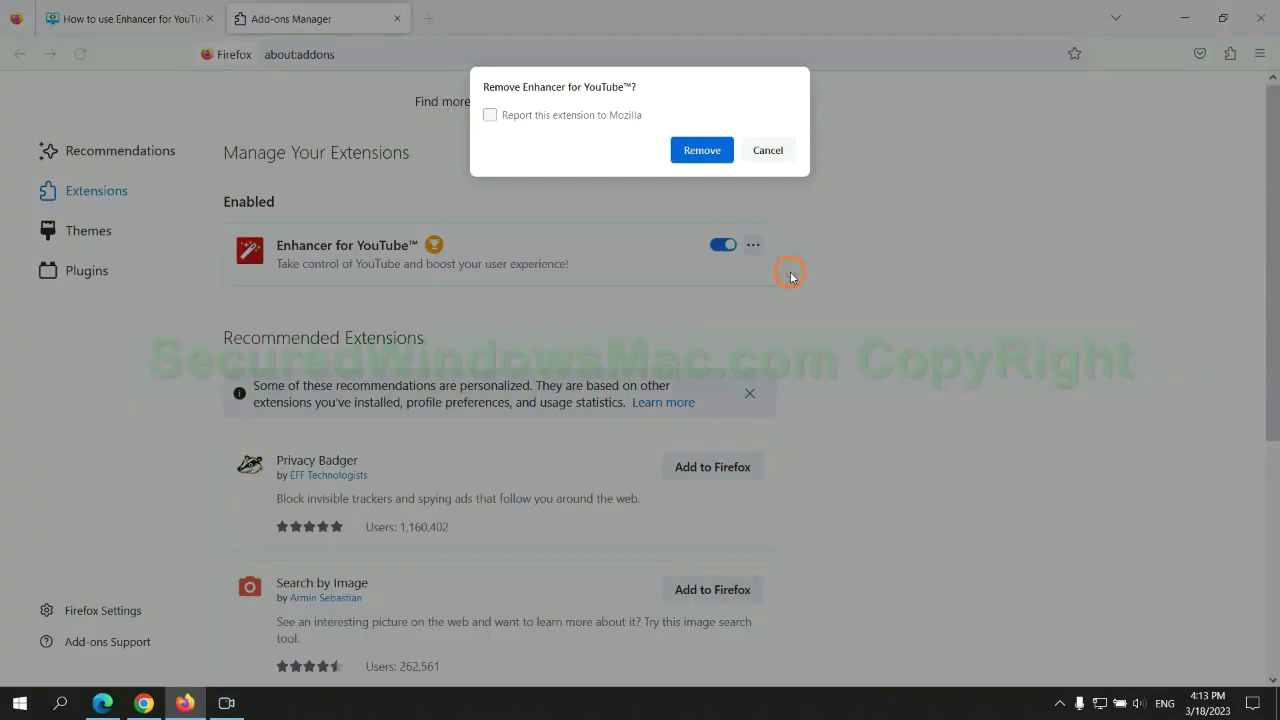
click(716, 164)
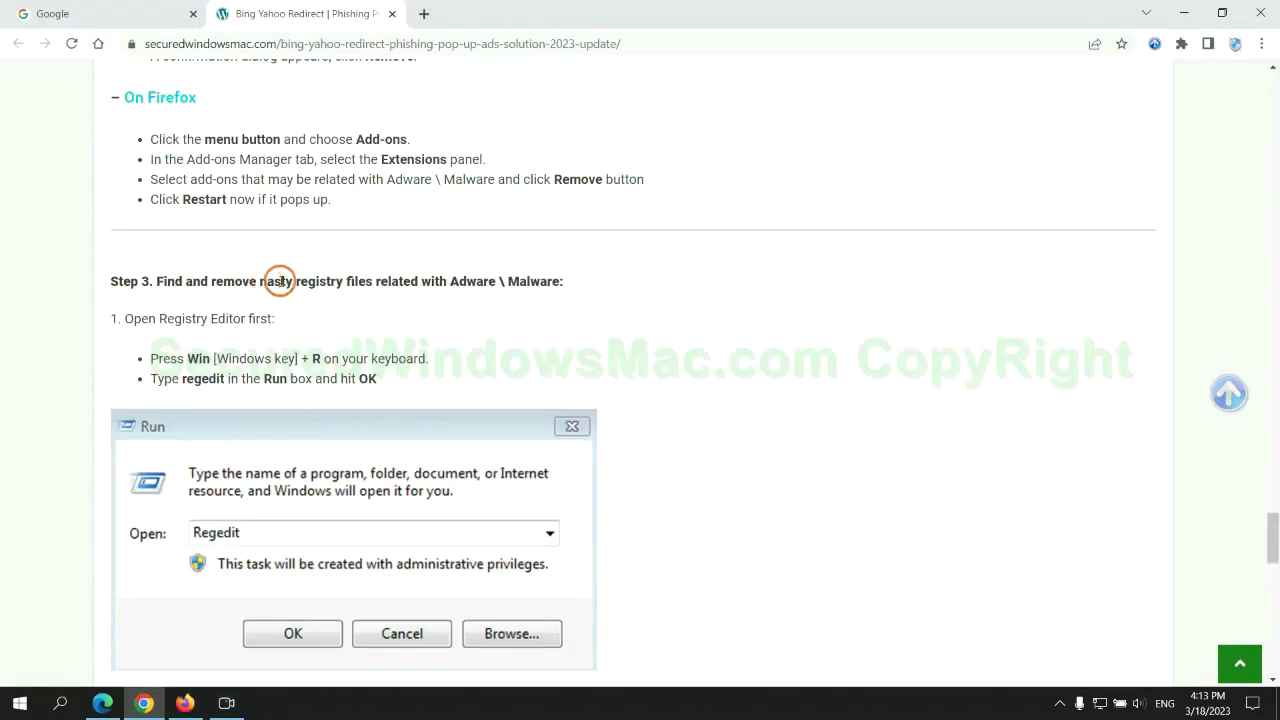
drag(296, 282, 370, 298)
Launch Registry Editor by running 'regedit' from the Windows Run box
click(338, 312)
scroll(336, 300, down, 2)
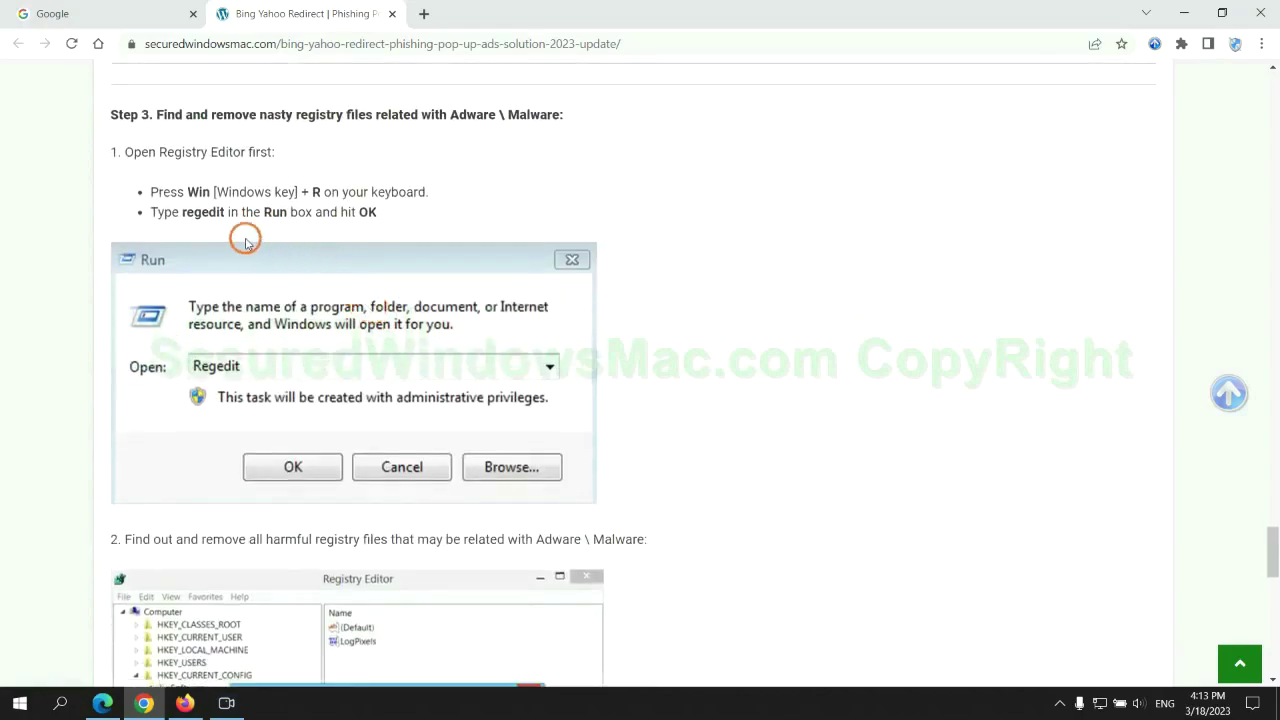
key(super+r)
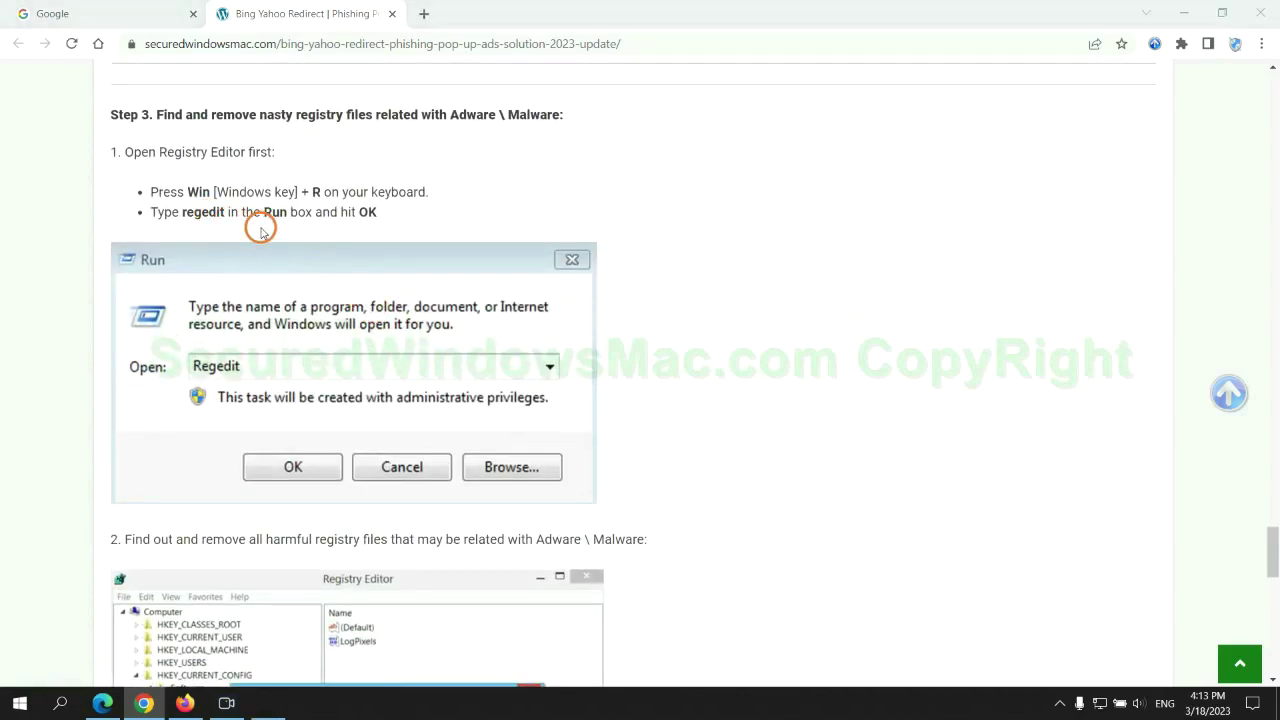
text(re)
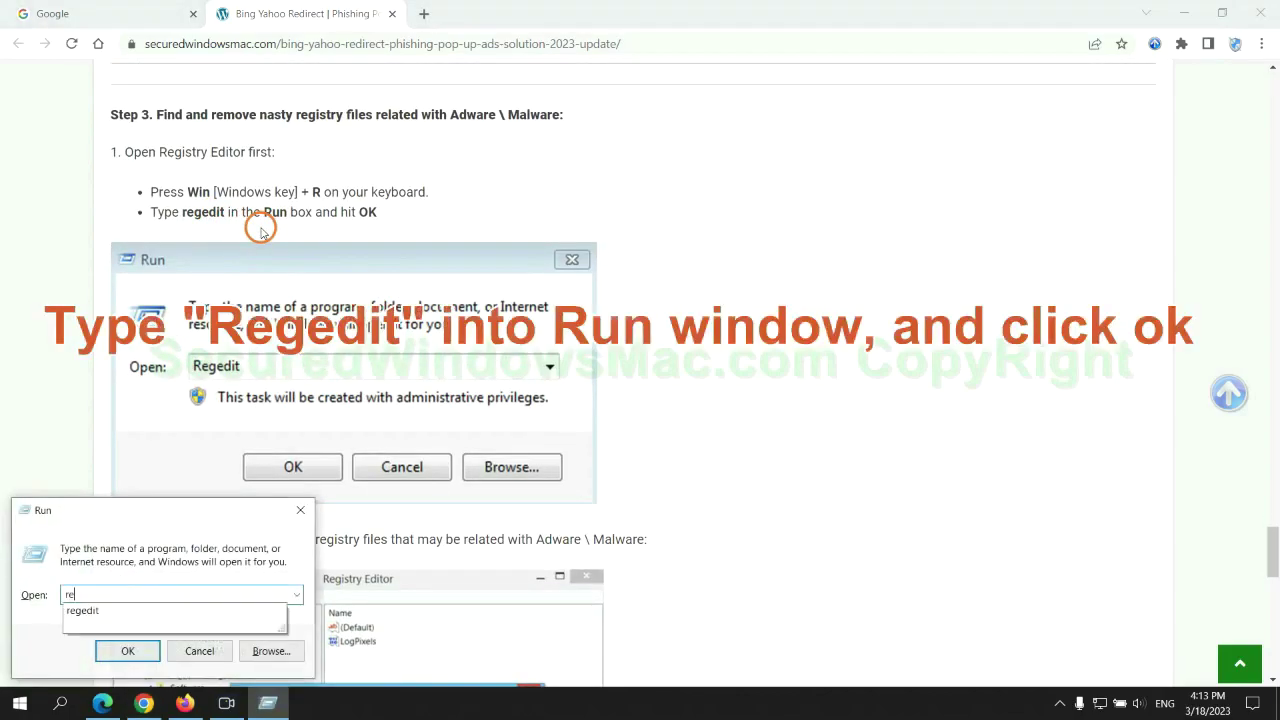
text(gedit)
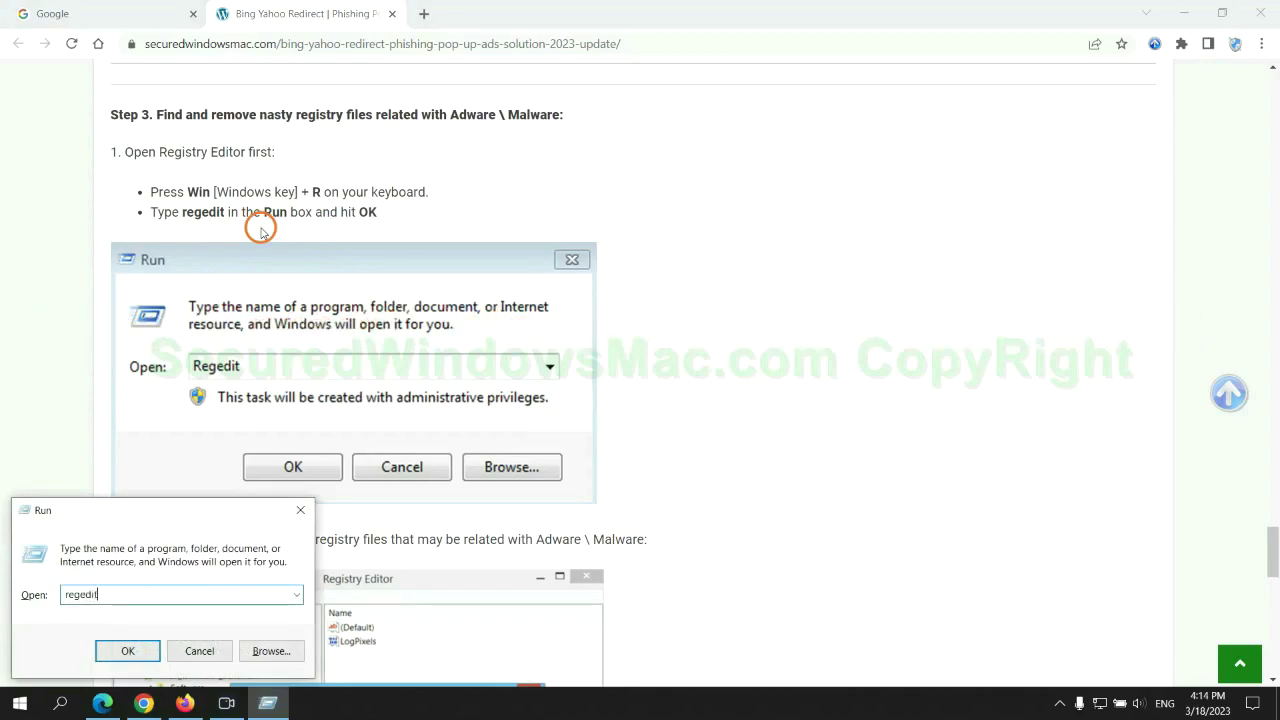
key(Return)
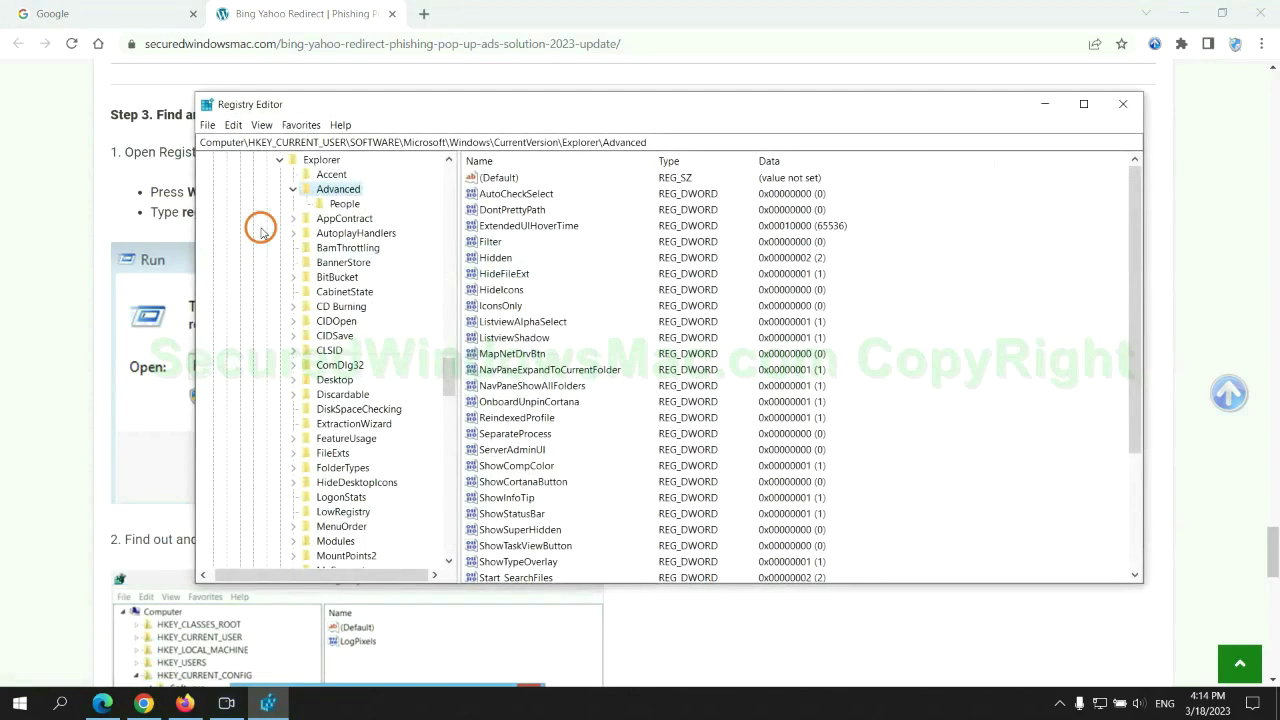
Find 'Ap' in the registry and bring up actions for the found StoreAppsOnTaskbar value
click(232, 125)
click(275, 238)
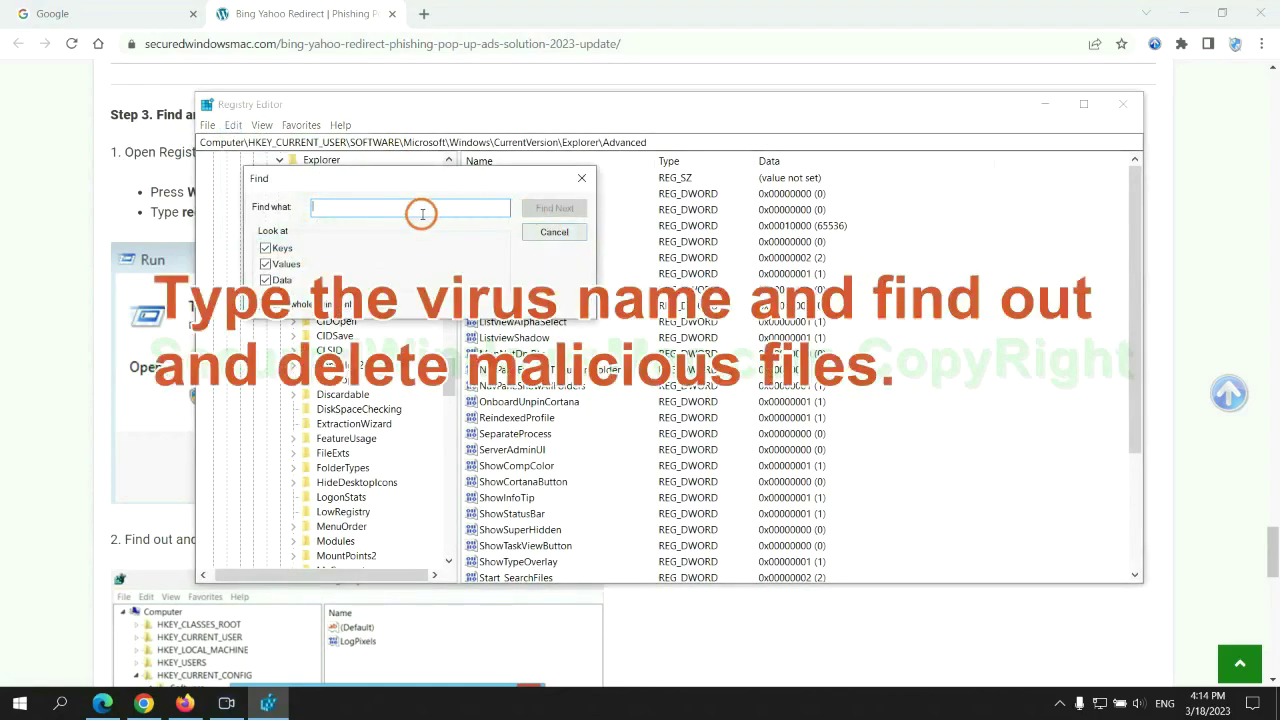
text(Apps)
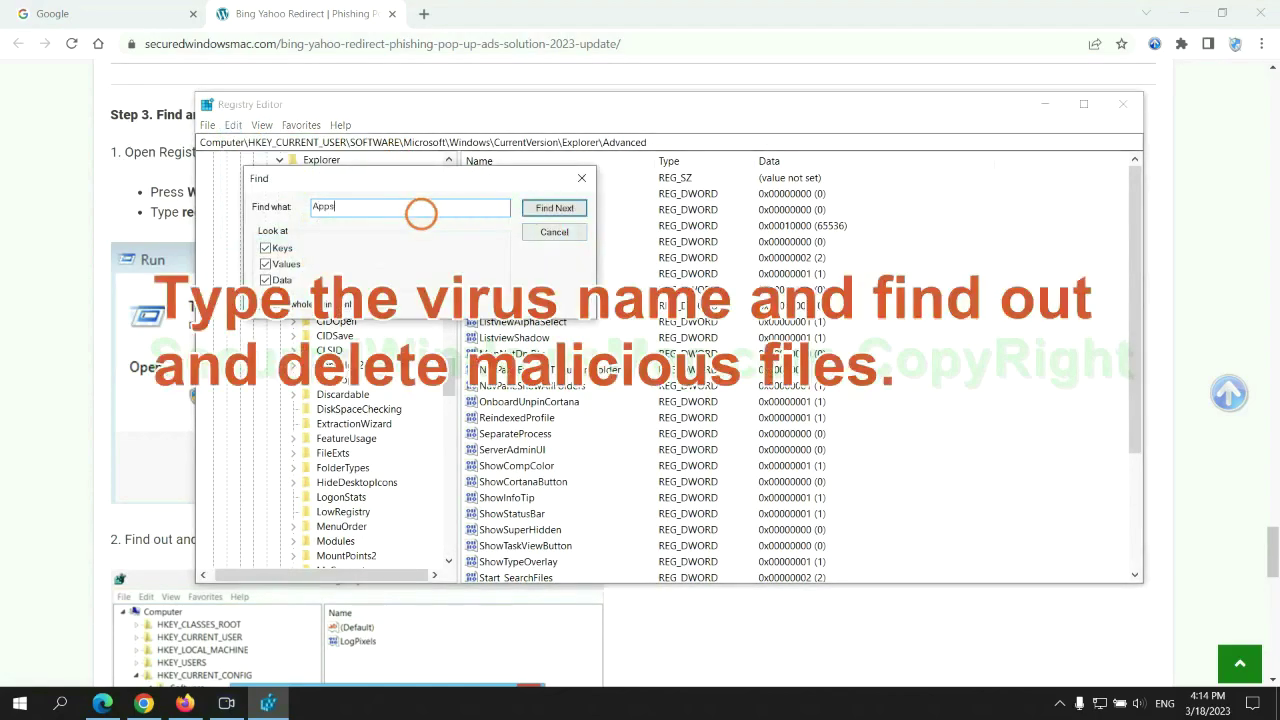
key(Return)
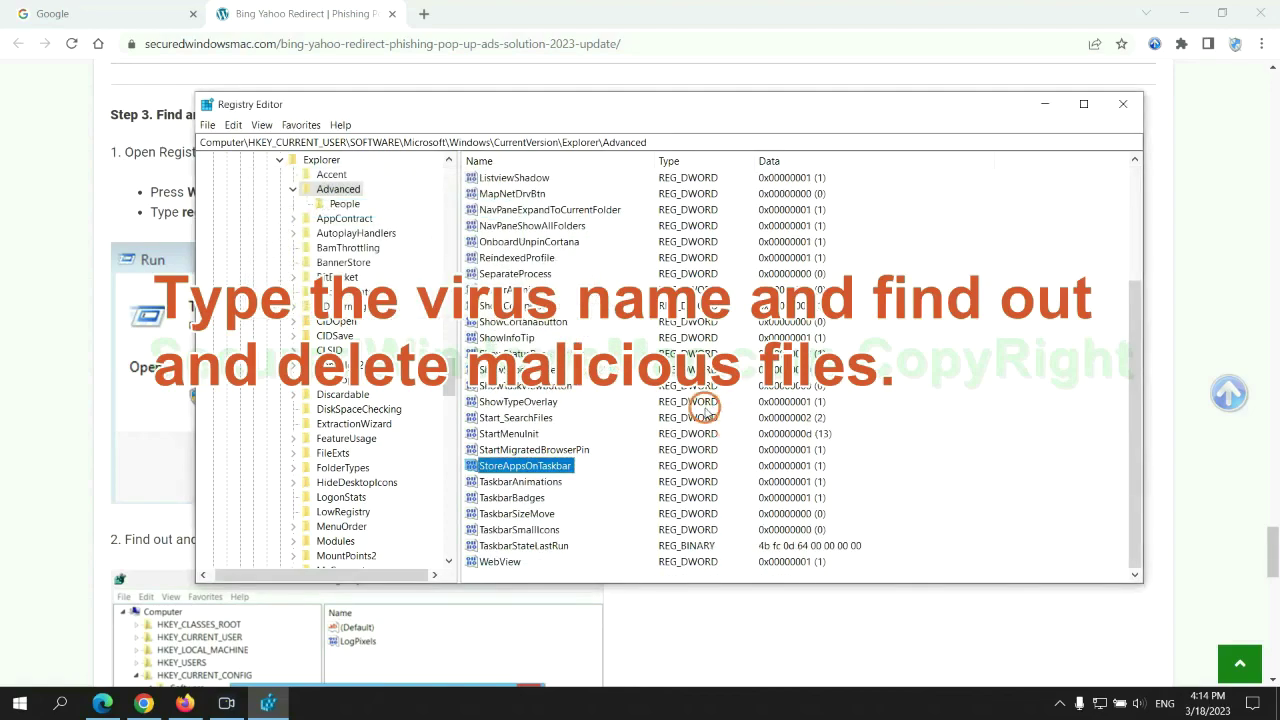
right_click(576, 469)
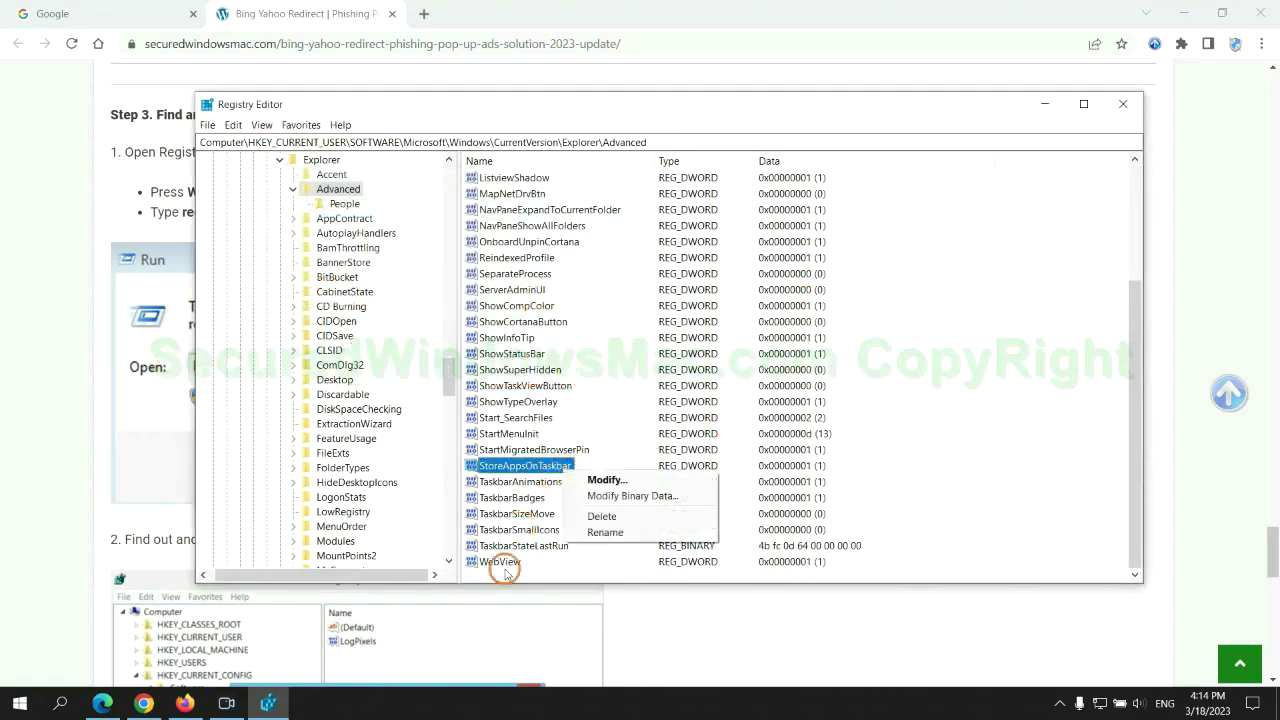
Delete the StoreAppsOnTaskbar value, then scroll the Chrome guide down to Step 4's reset instructions
click(603, 517)
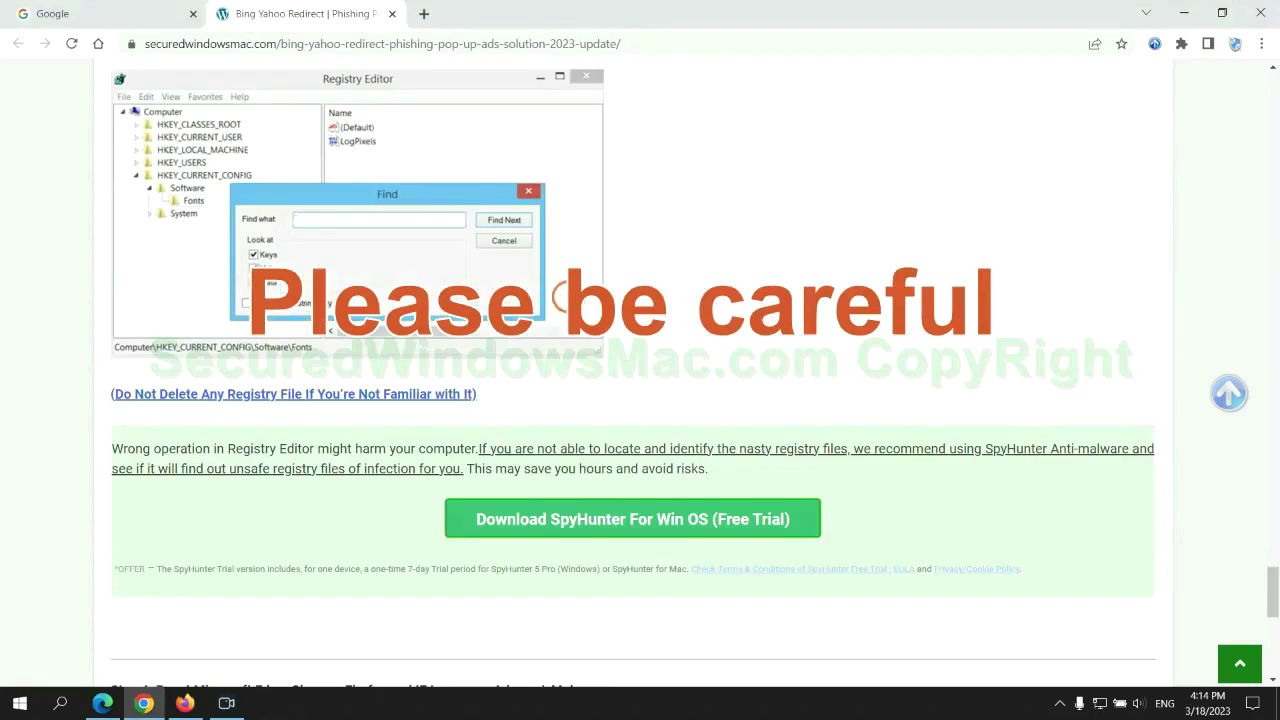
scroll(561, 298, down, 1)
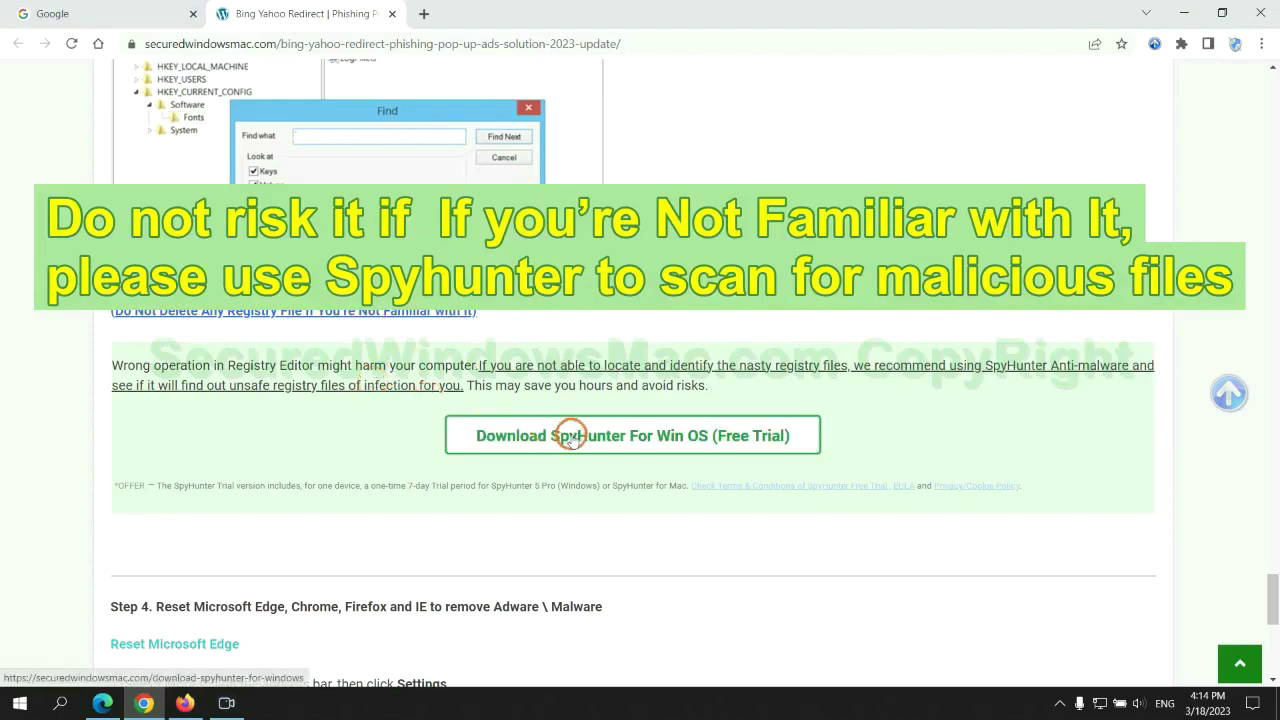
scroll(182, 106, down, 5)
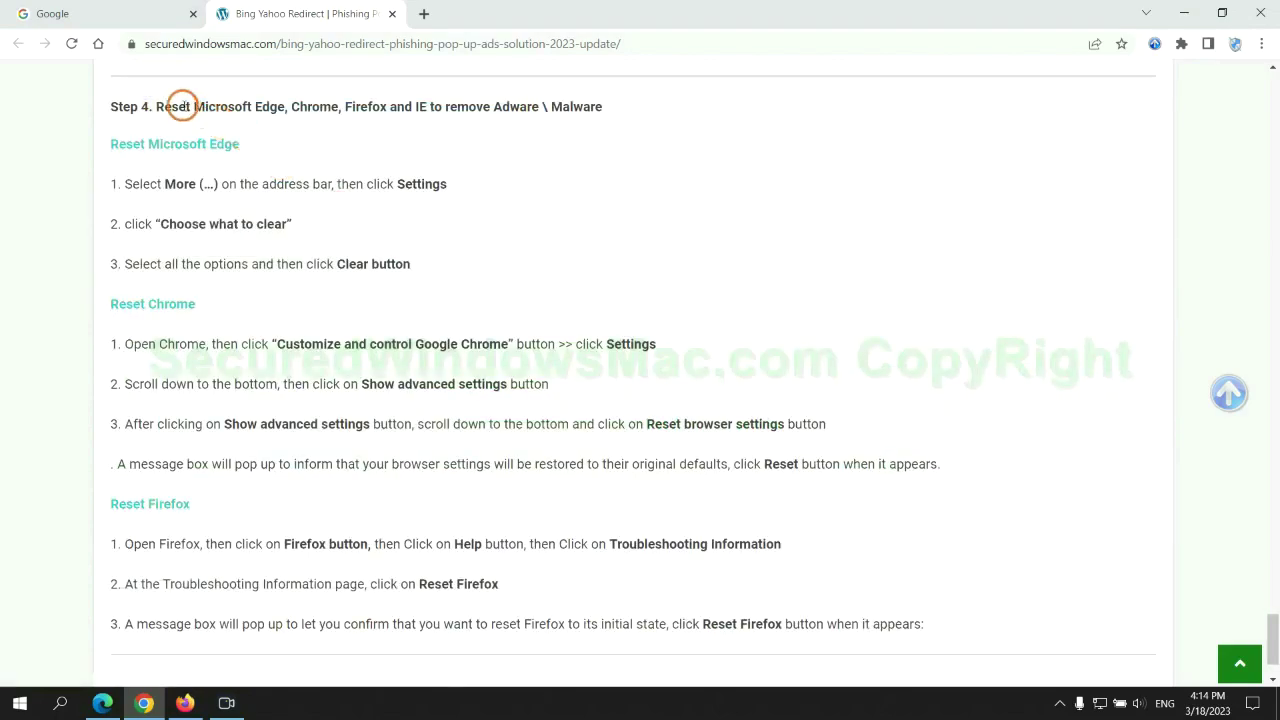
click(493, 143)
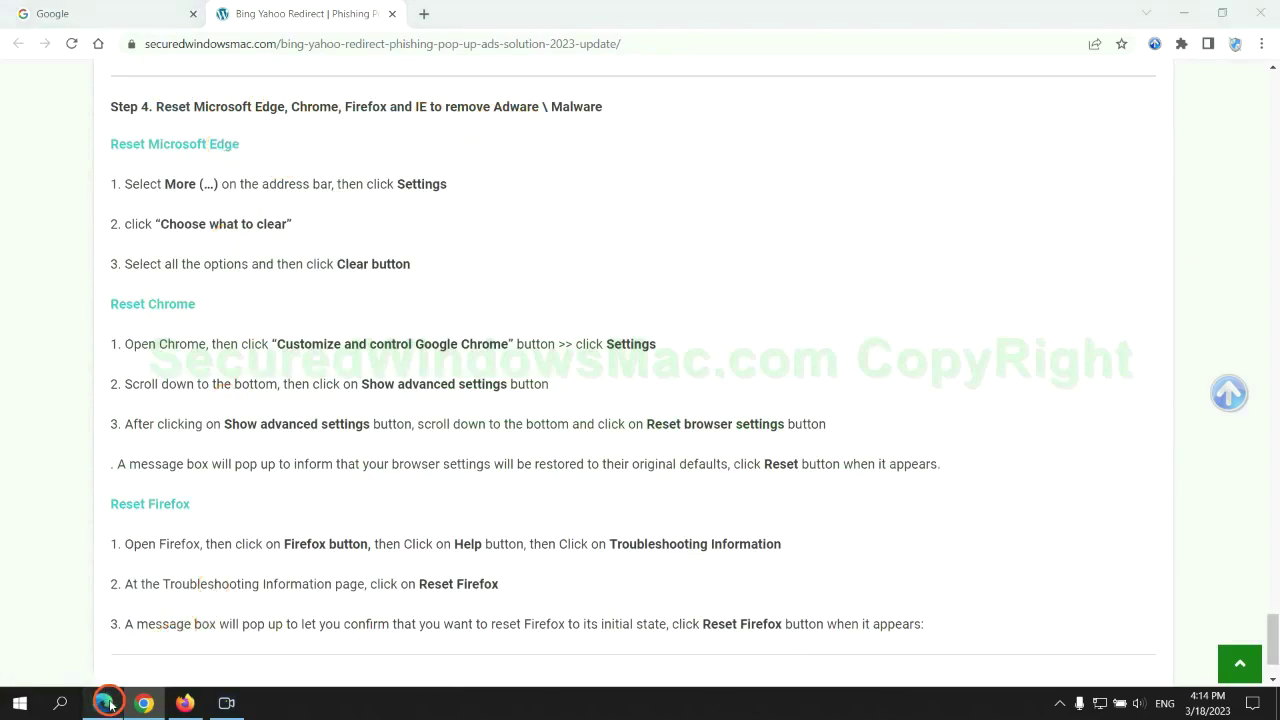
Clear Edge's browsing data from Privacy, search, and services settings, then return to the Chrome guide
click(106, 703)
click(1213, 46)
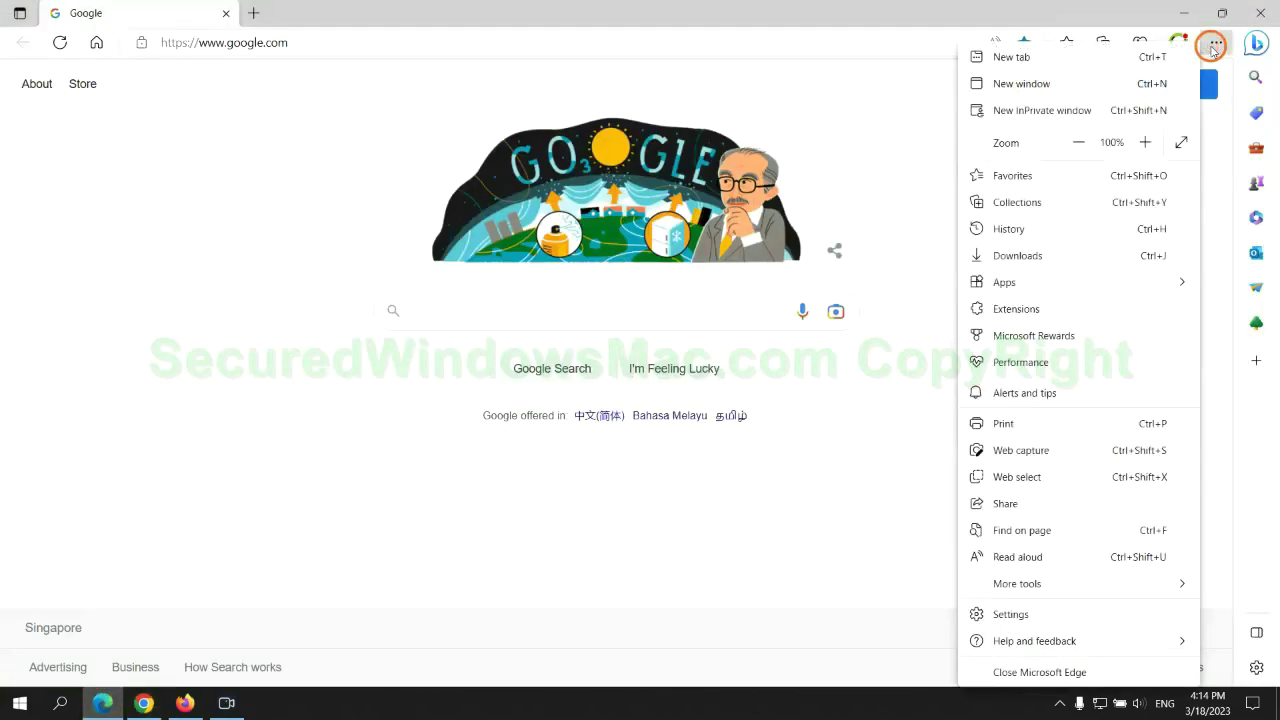
click(1003, 614)
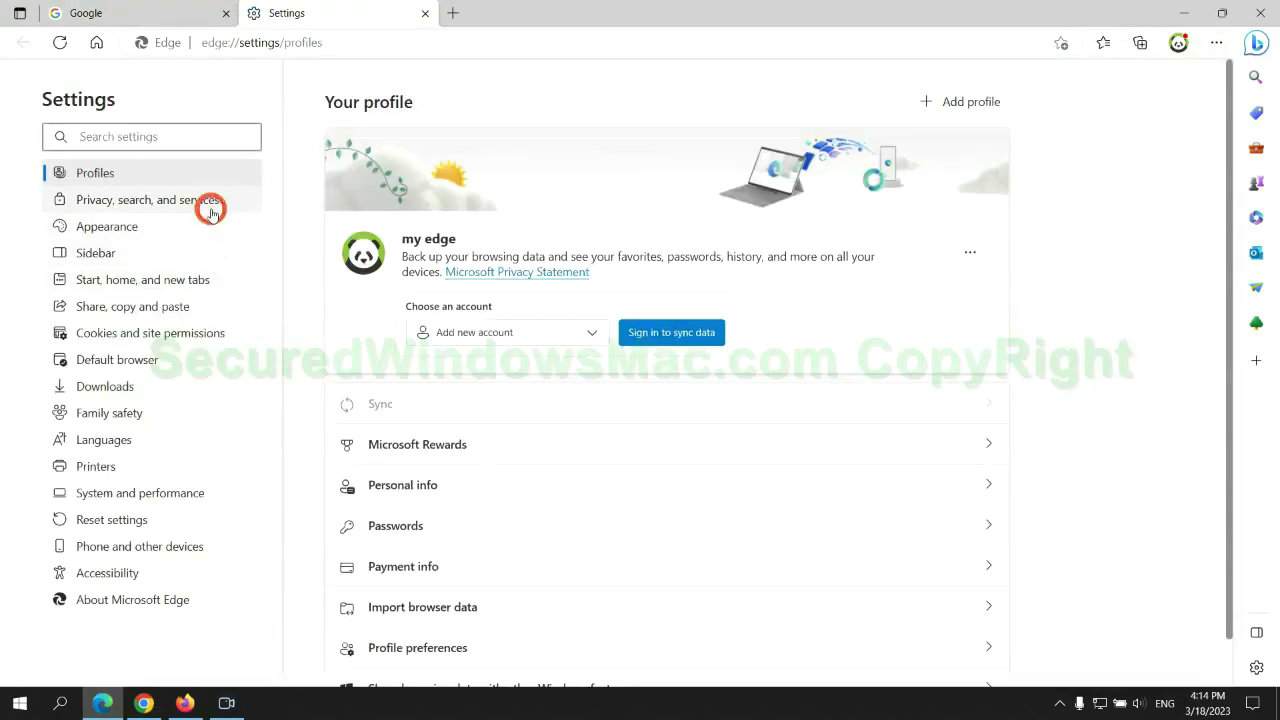
click(210, 208)
scroll(1049, 443, down, 3)
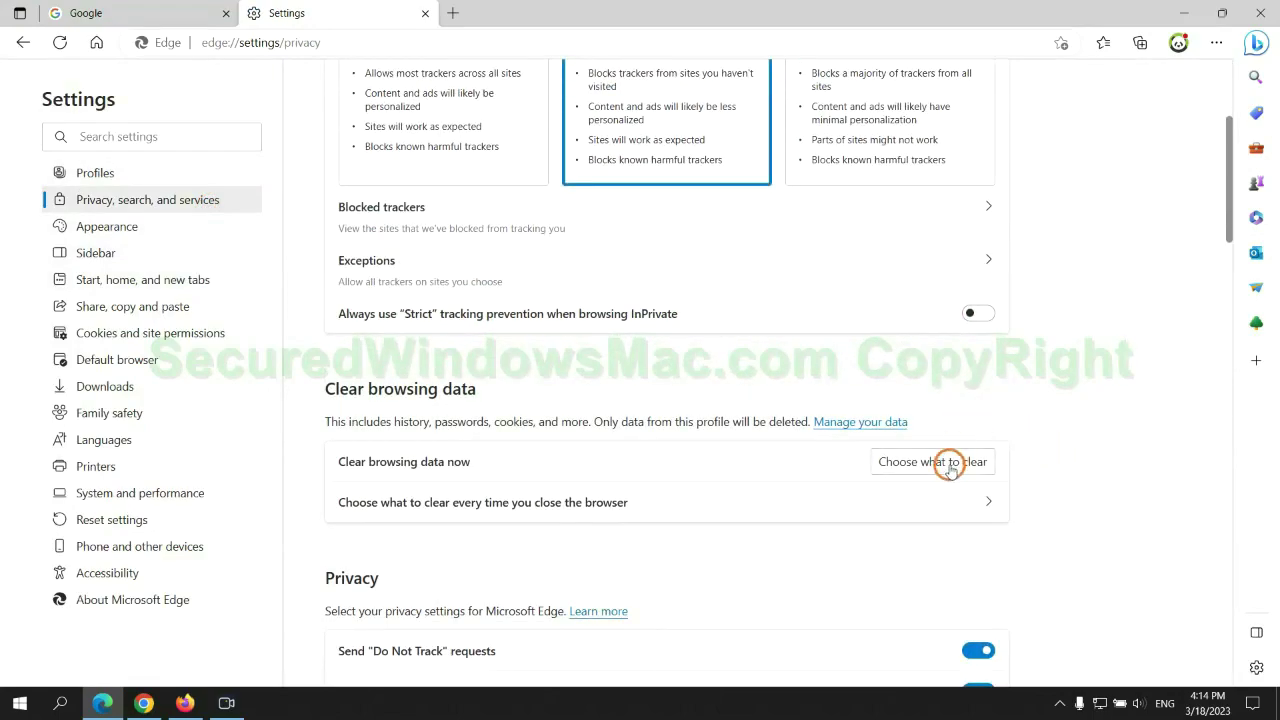
click(949, 467)
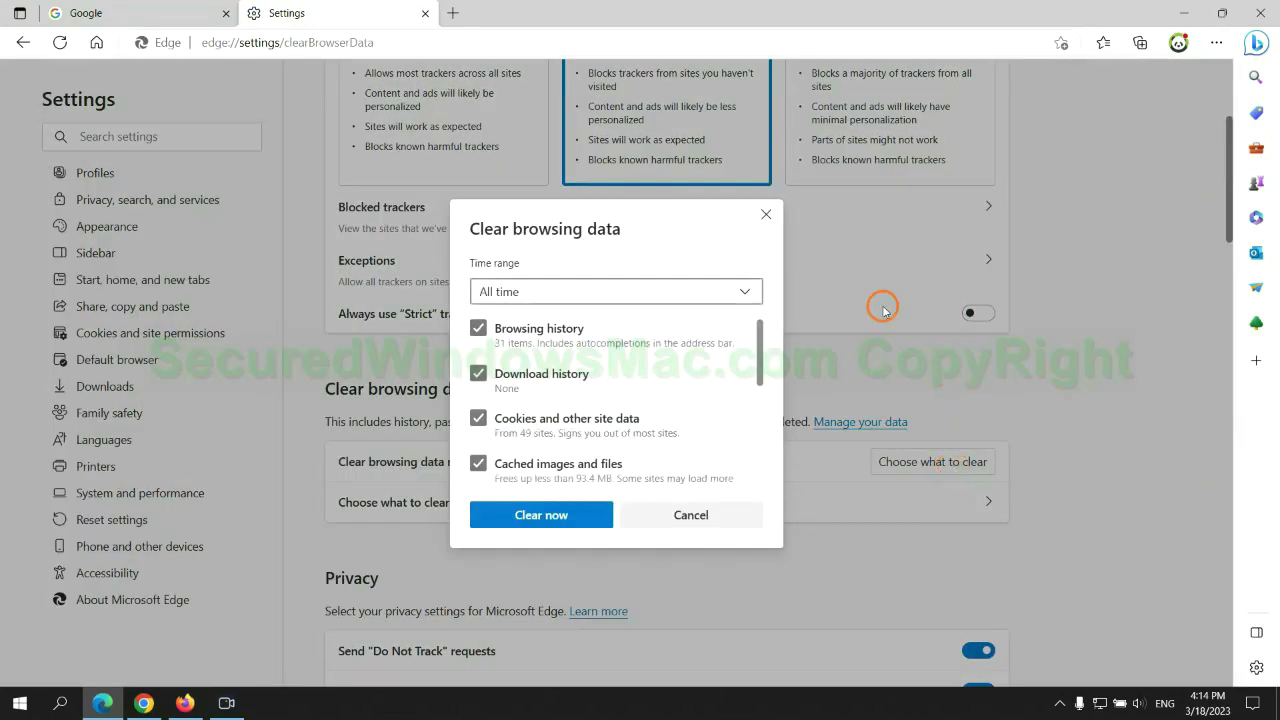
click(563, 520)
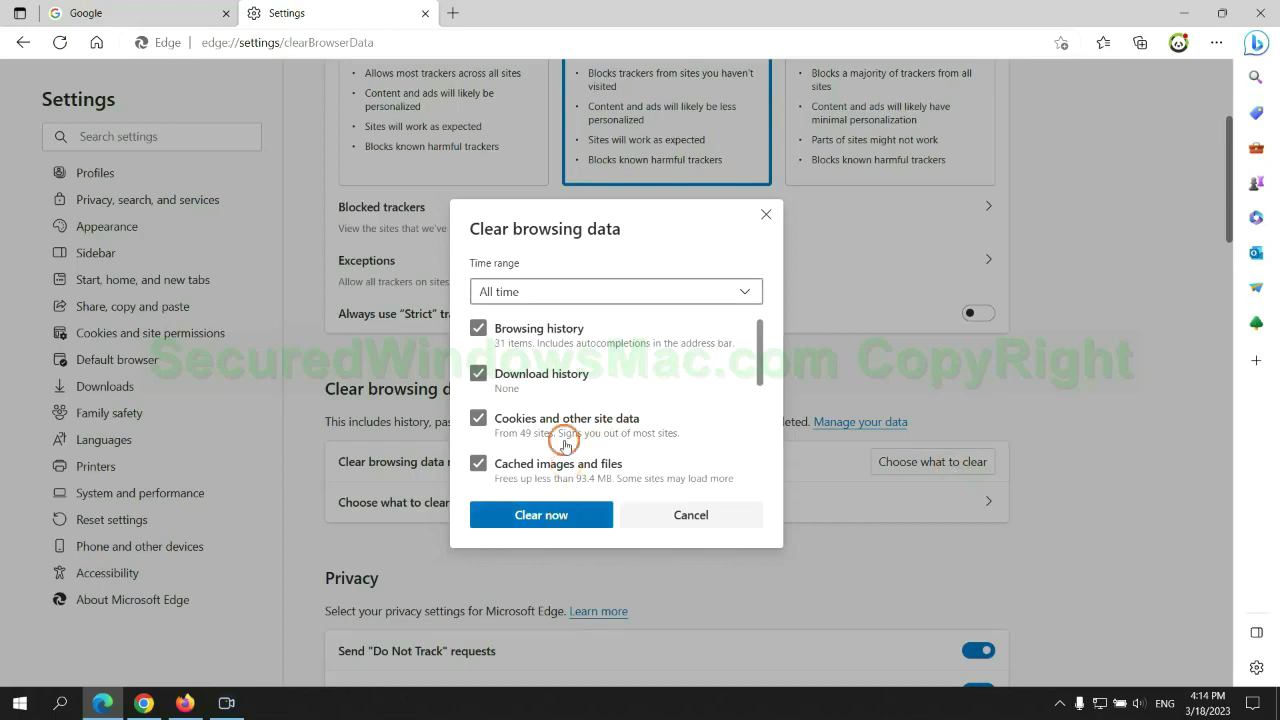
click(144, 703)
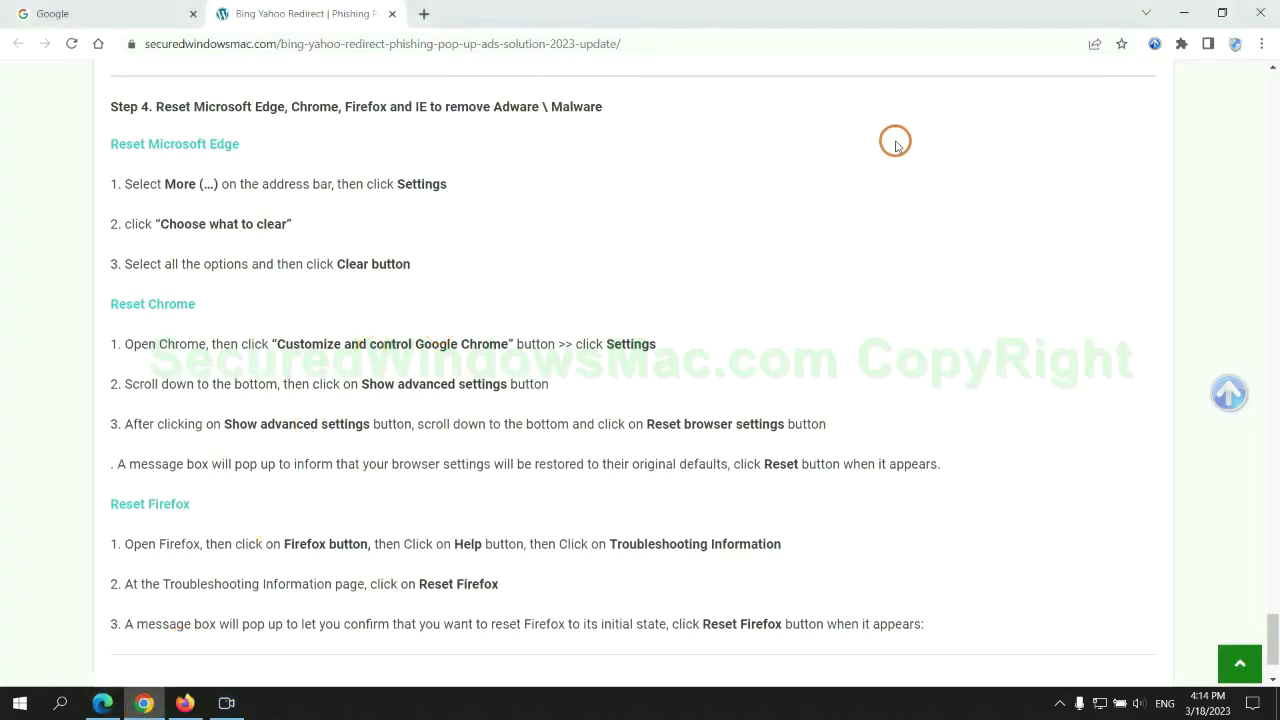
Bring up Chrome's 'Restore settings to their original defaults' prompt, then move to Firefox
click(1261, 44)
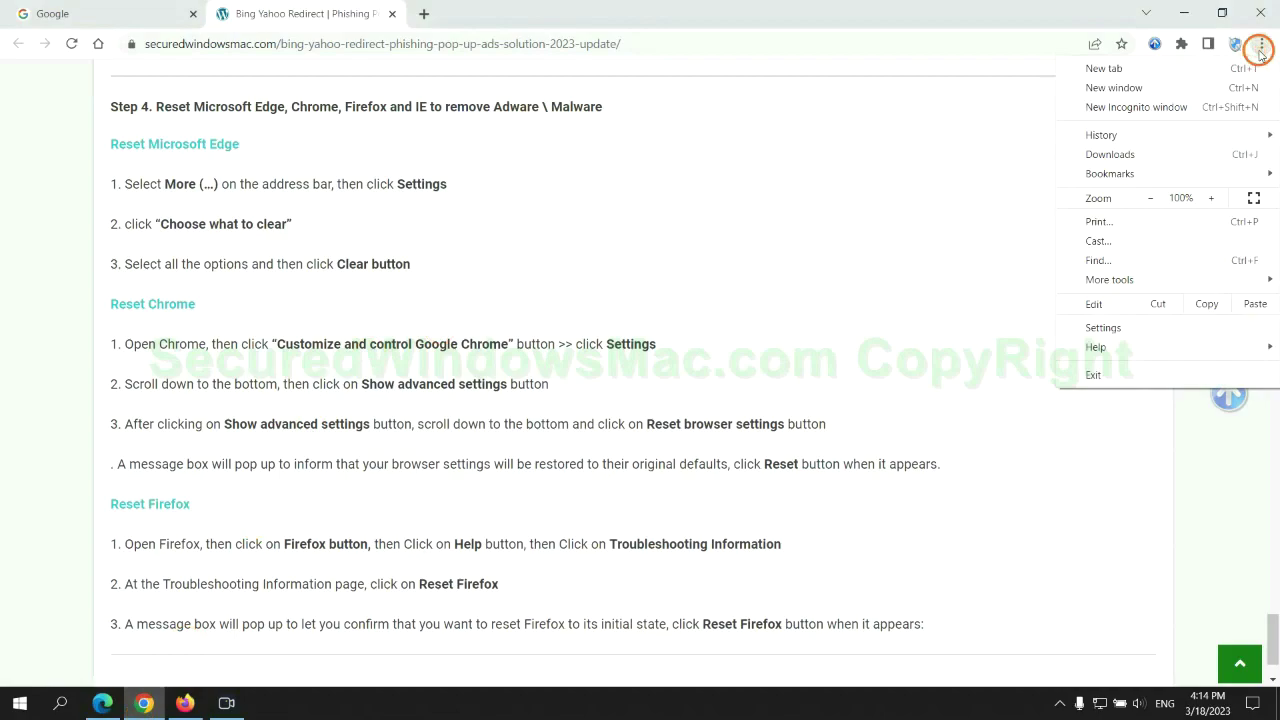
click(1108, 327)
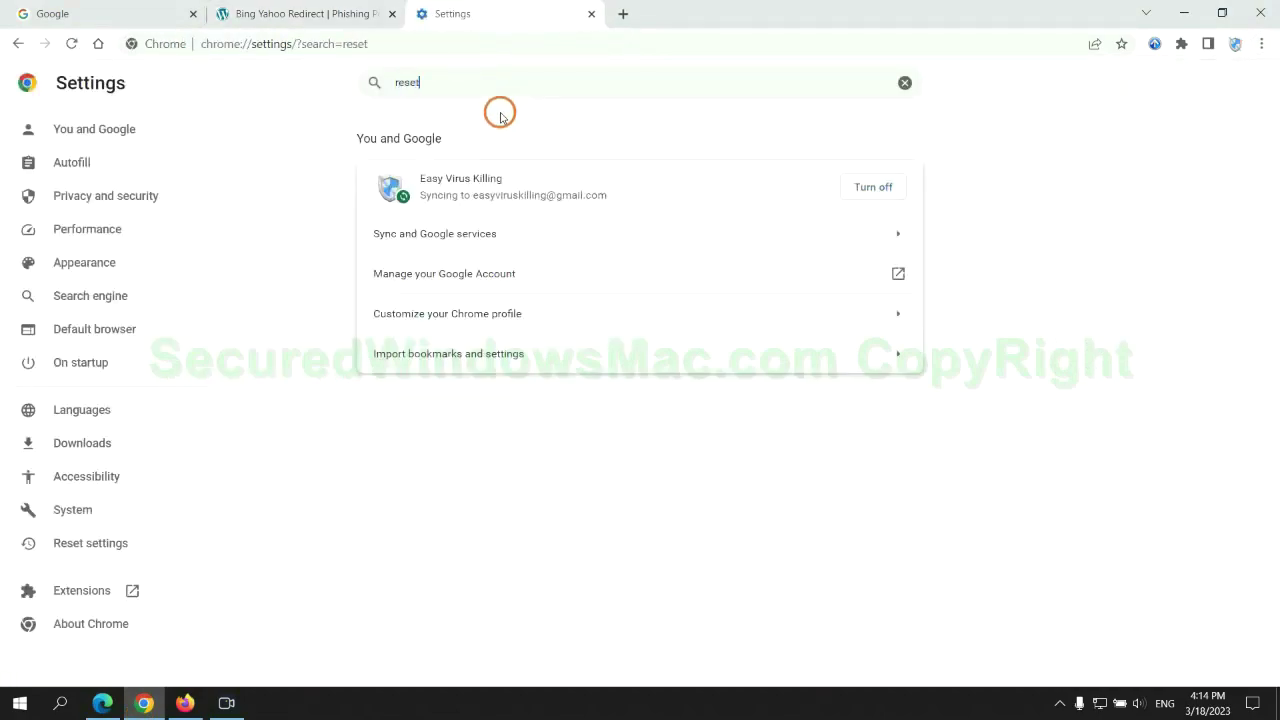
click(670, 446)
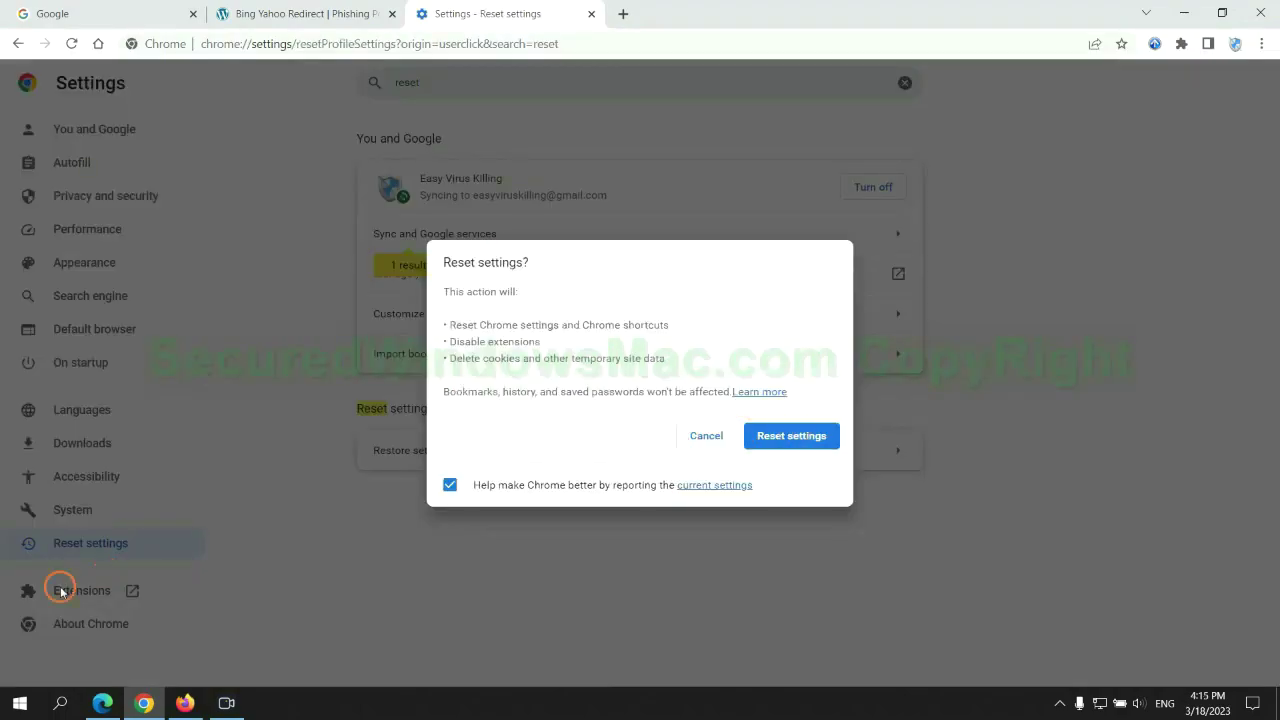
click(183, 688)
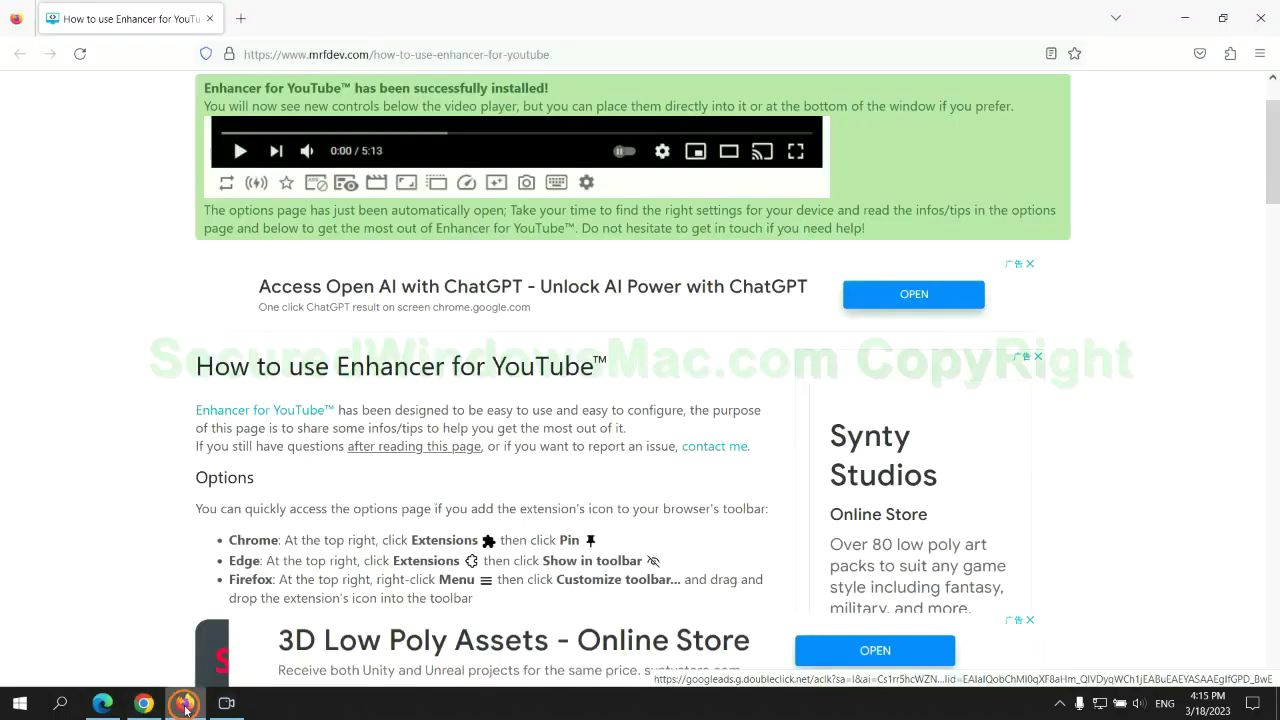
Start Refresh Firefox from Help's troubleshooting information page, then highlight the guide's closing note in Chrome
click(1258, 56)
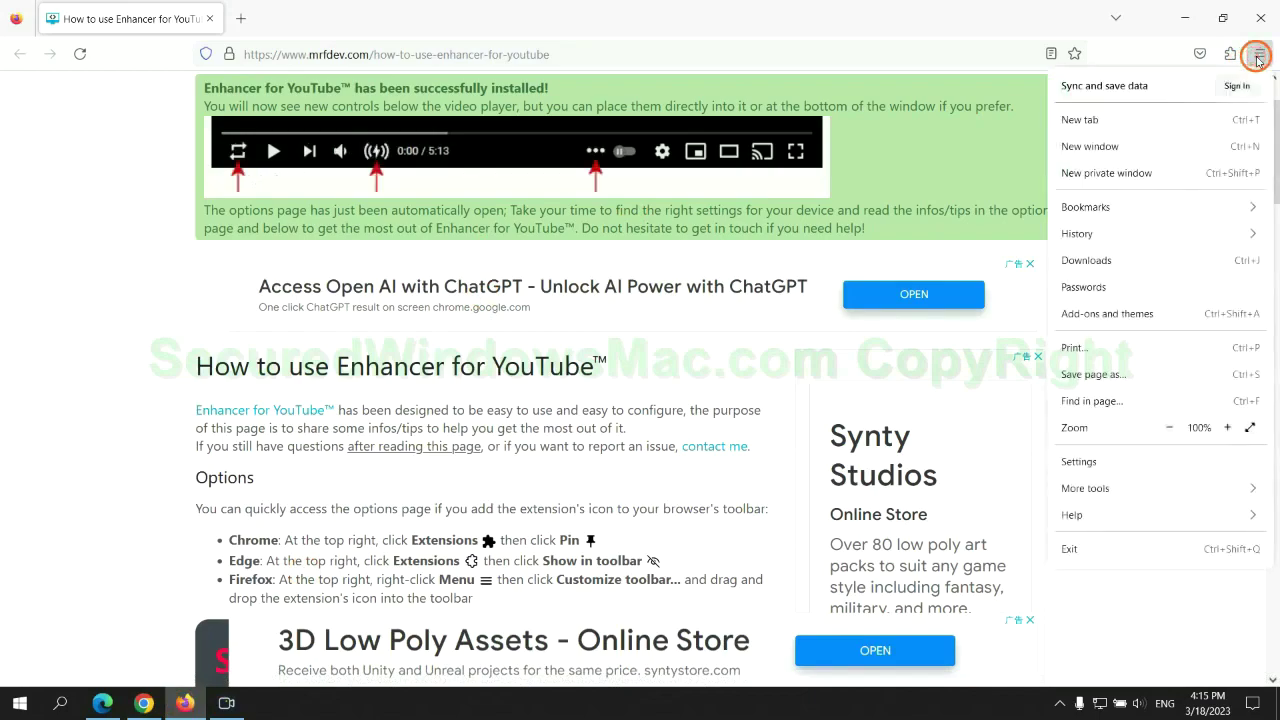
click(1084, 515)
click(1140, 204)
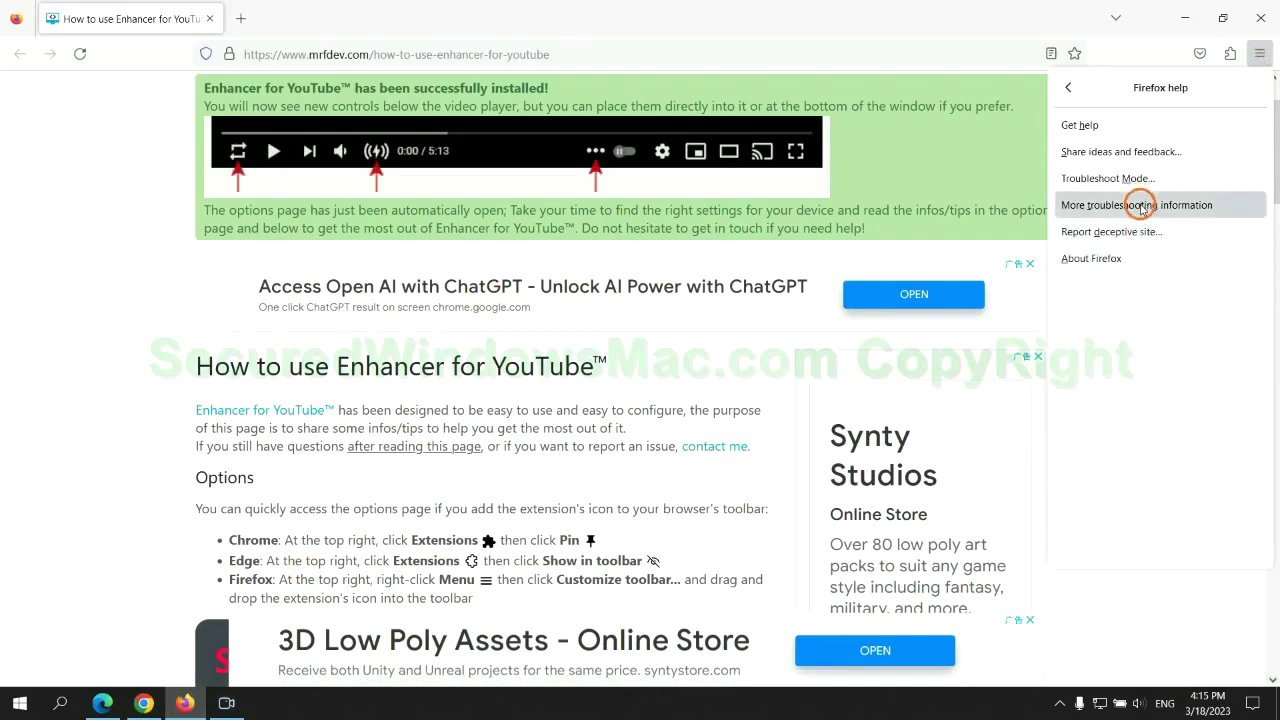
click(873, 191)
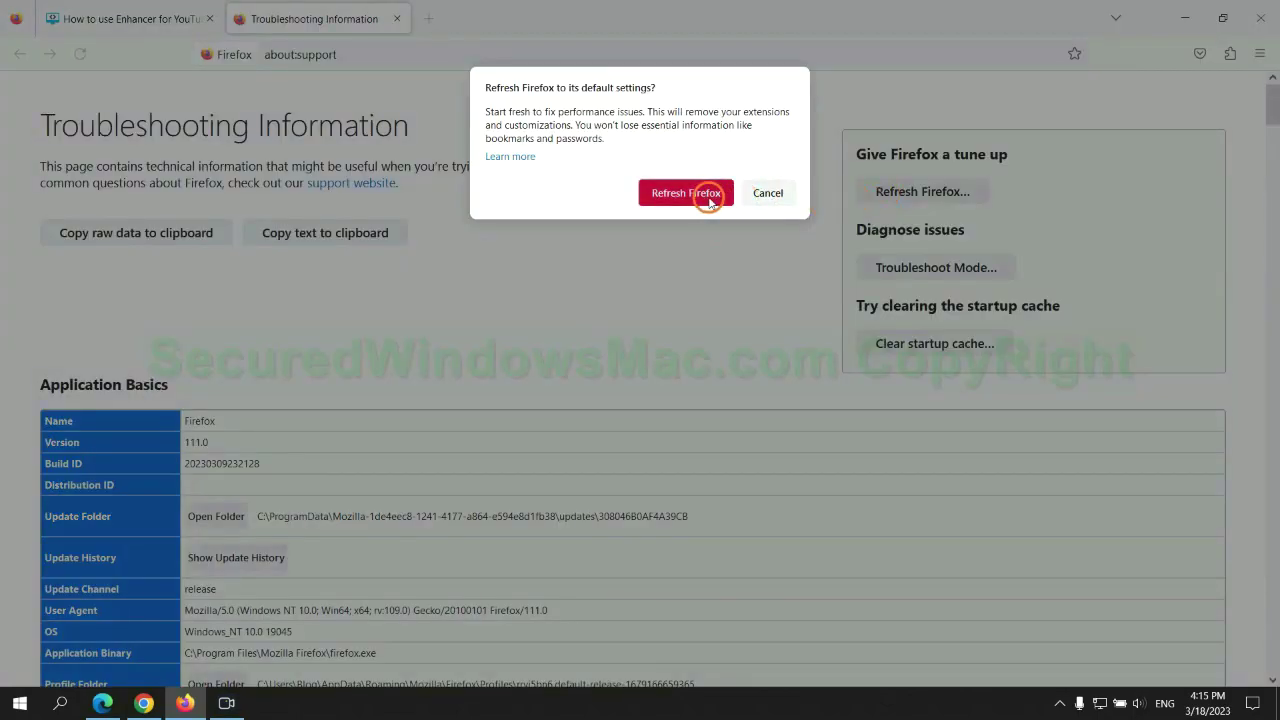
click(144, 703)
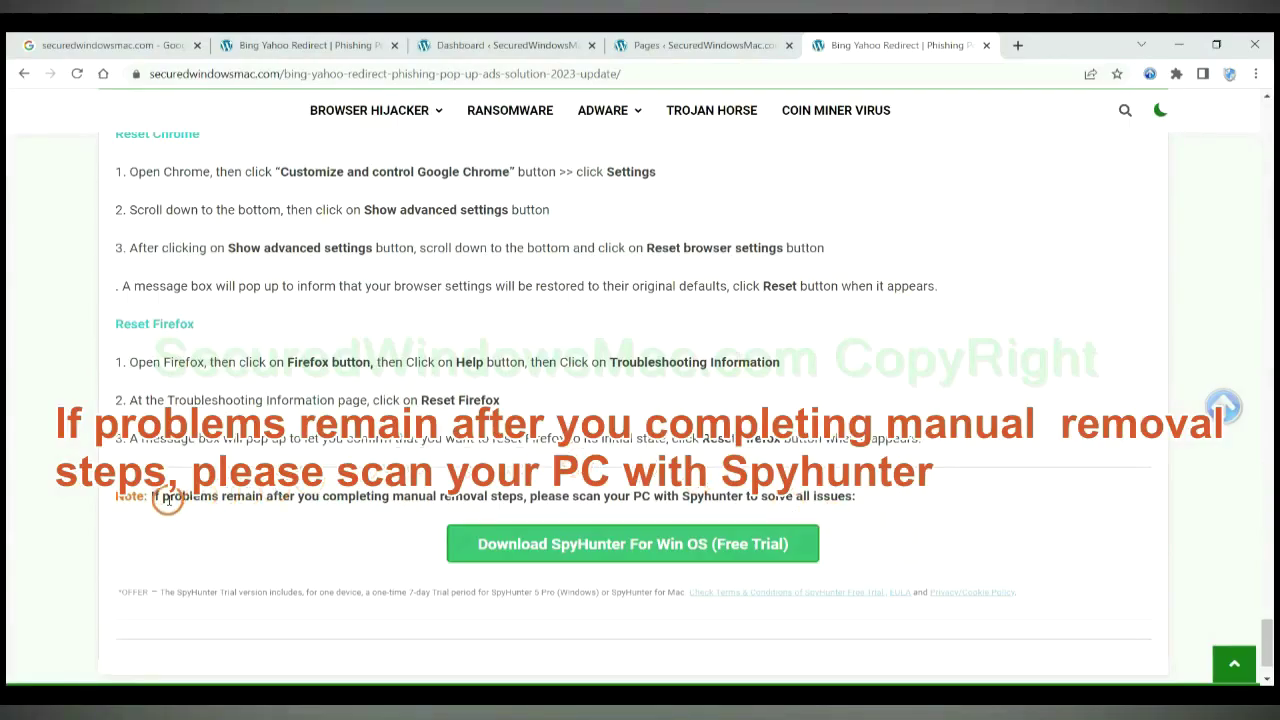
drag(150, 497, 283, 500)
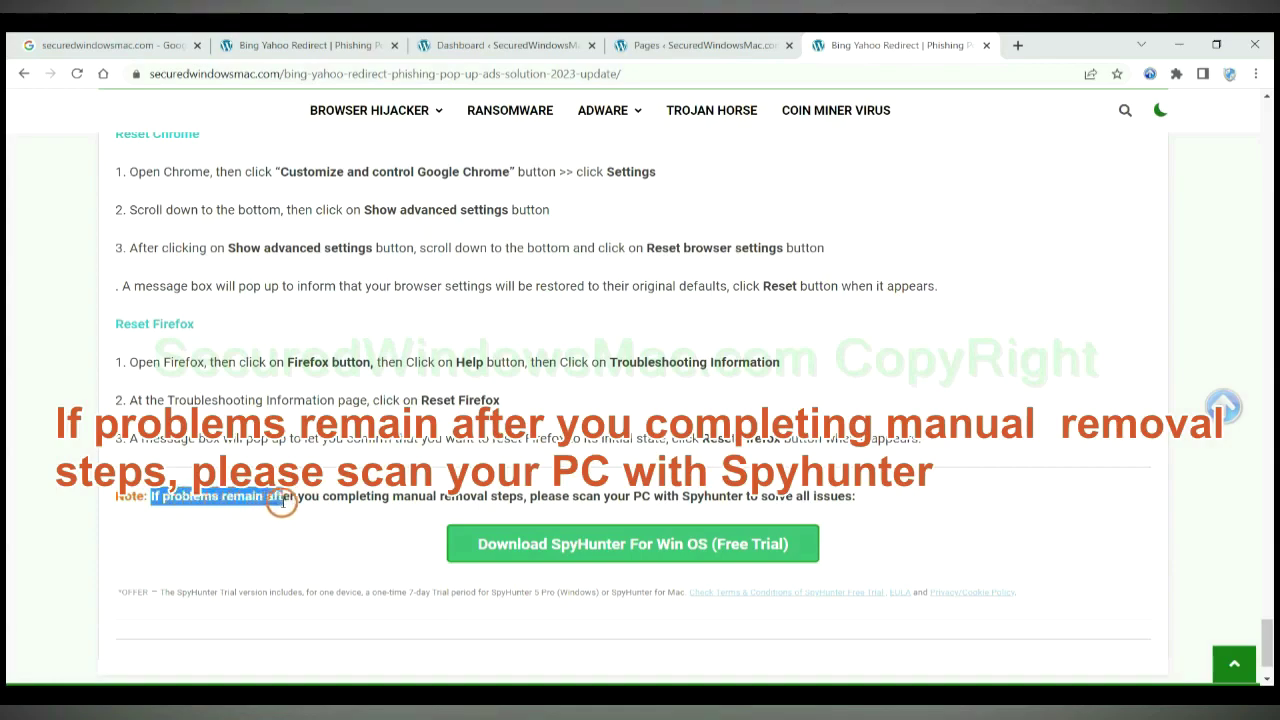